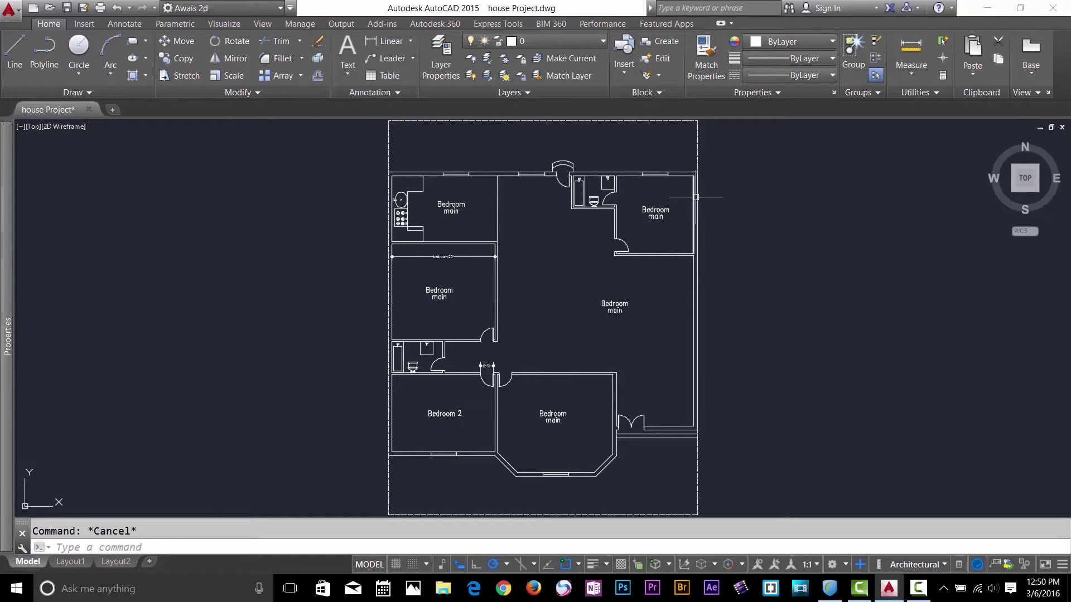
- Erase the small object beside the hallway door and open the Layer Properties Manager
mouse_move(696, 197)
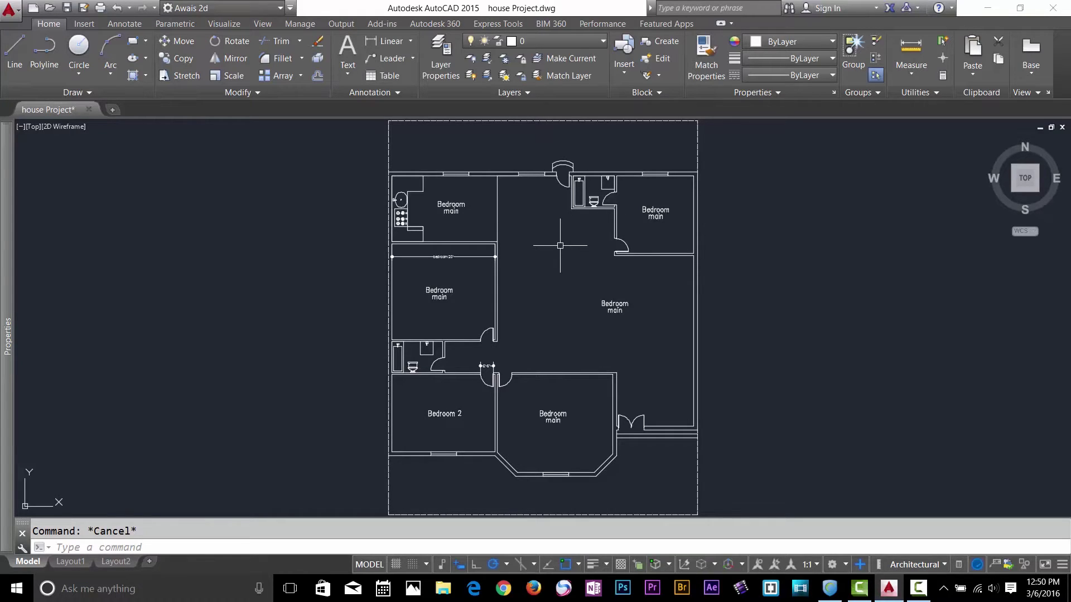
click(509, 357)
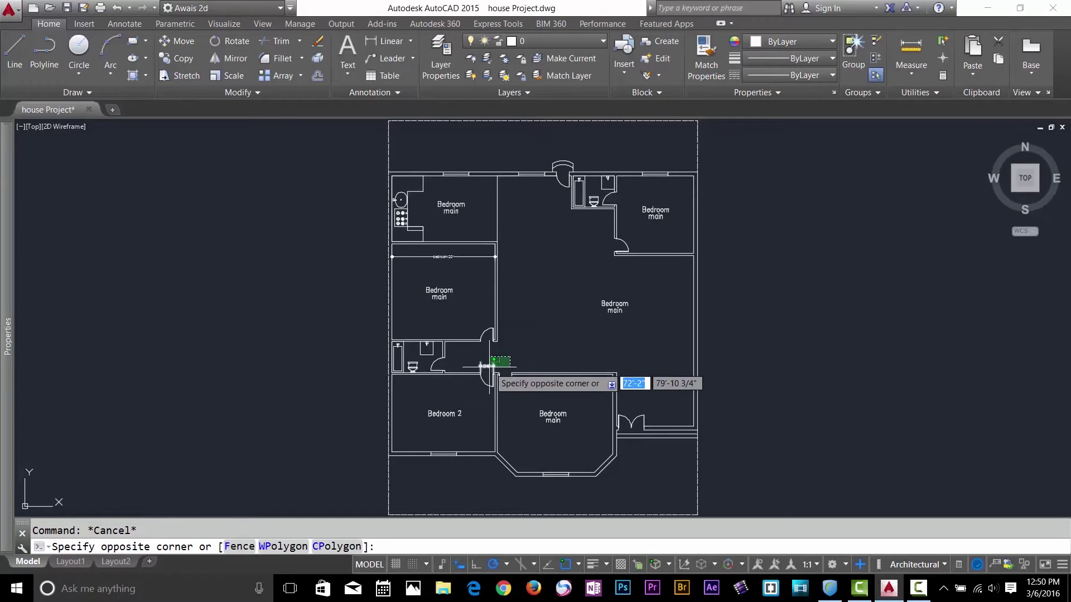
click(491, 367)
key(Delete)
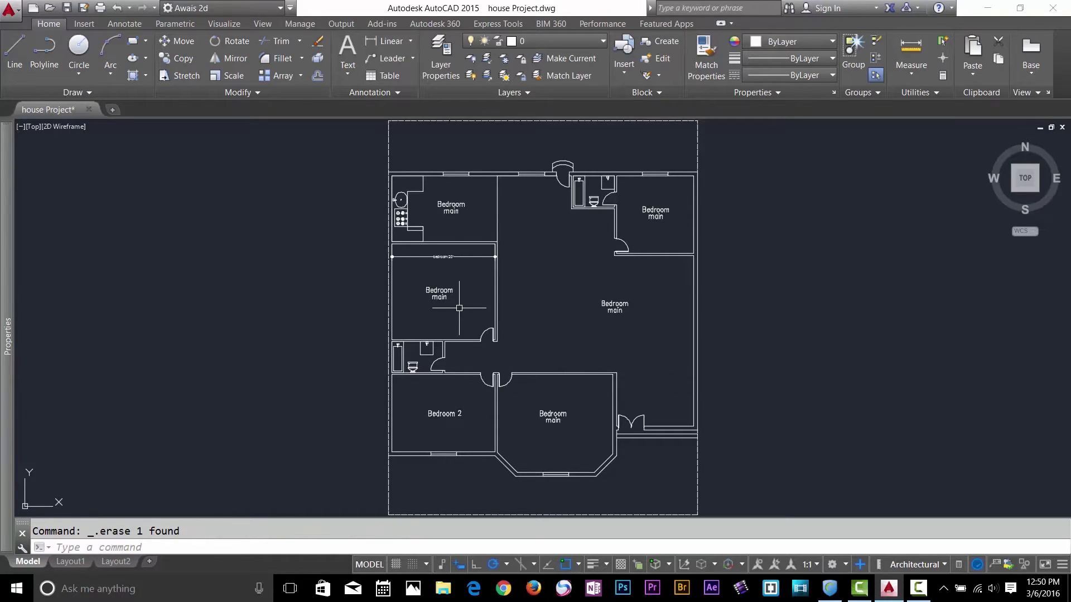
click(441, 64)
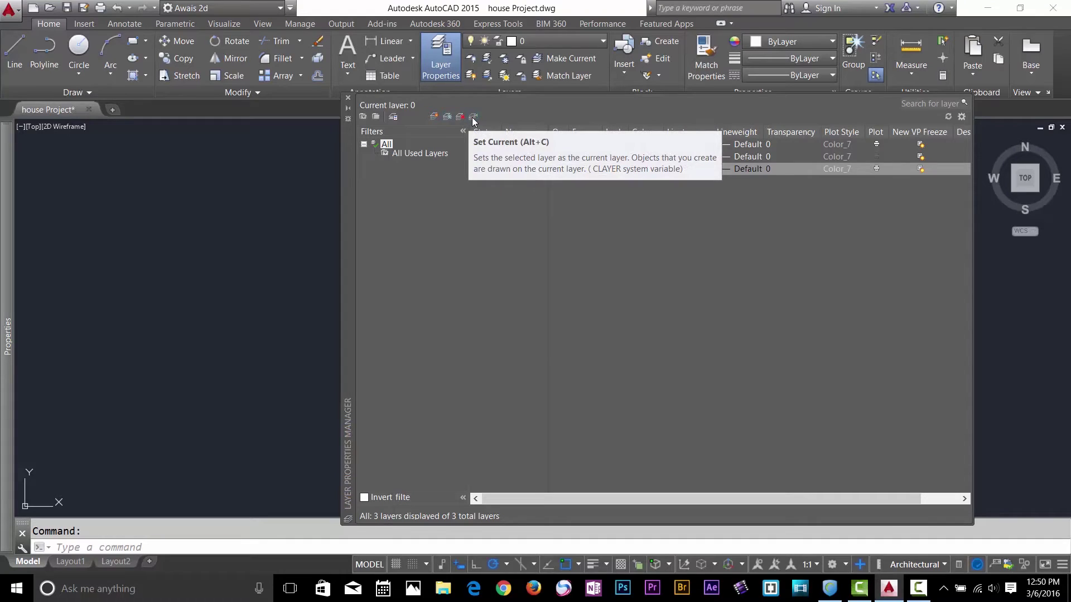
click(574, 239)
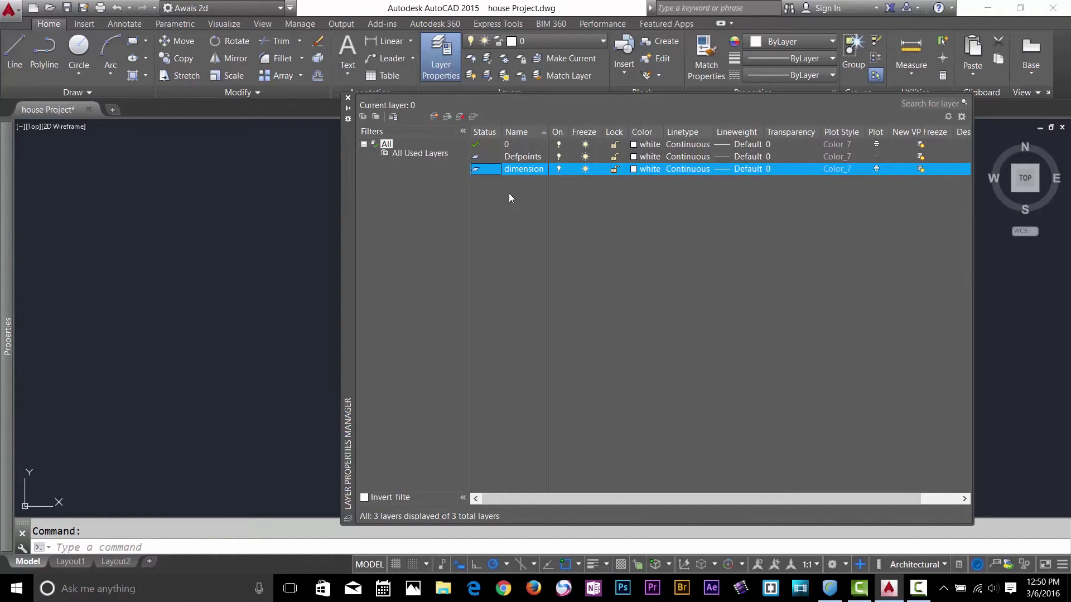
drag(349, 186, 137, 411)
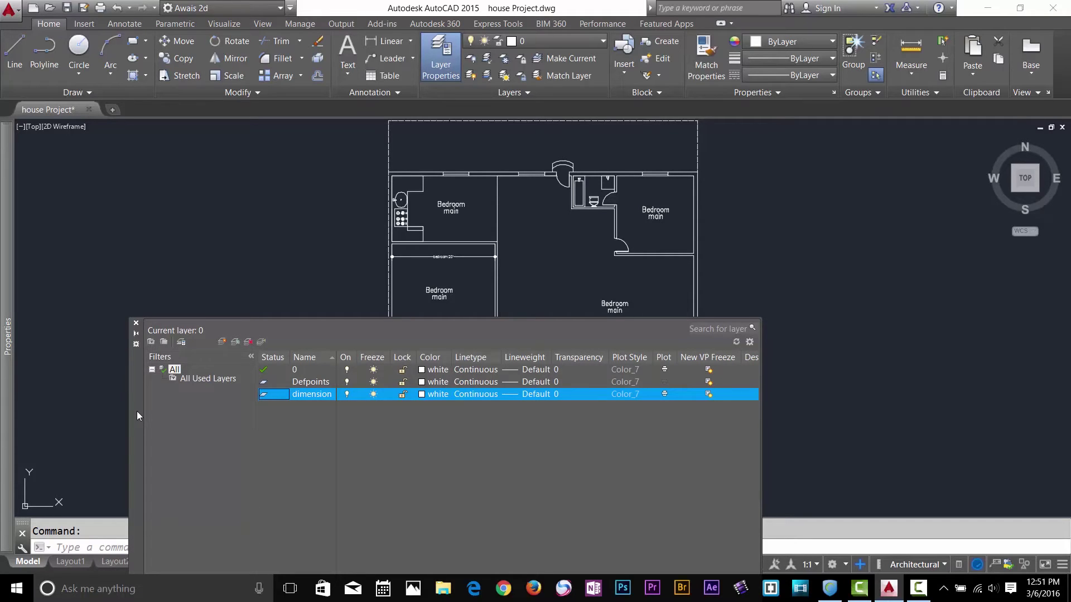
drag(137, 413, 296, 192)
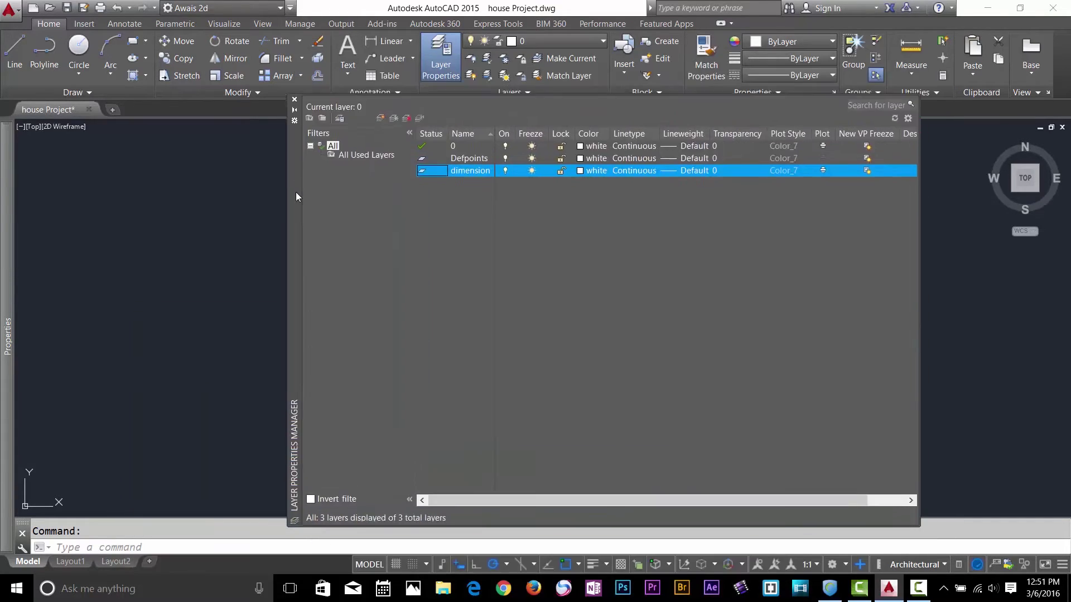
- Create new layers named A-wall and A-door, then add a third for A-window
click(381, 123)
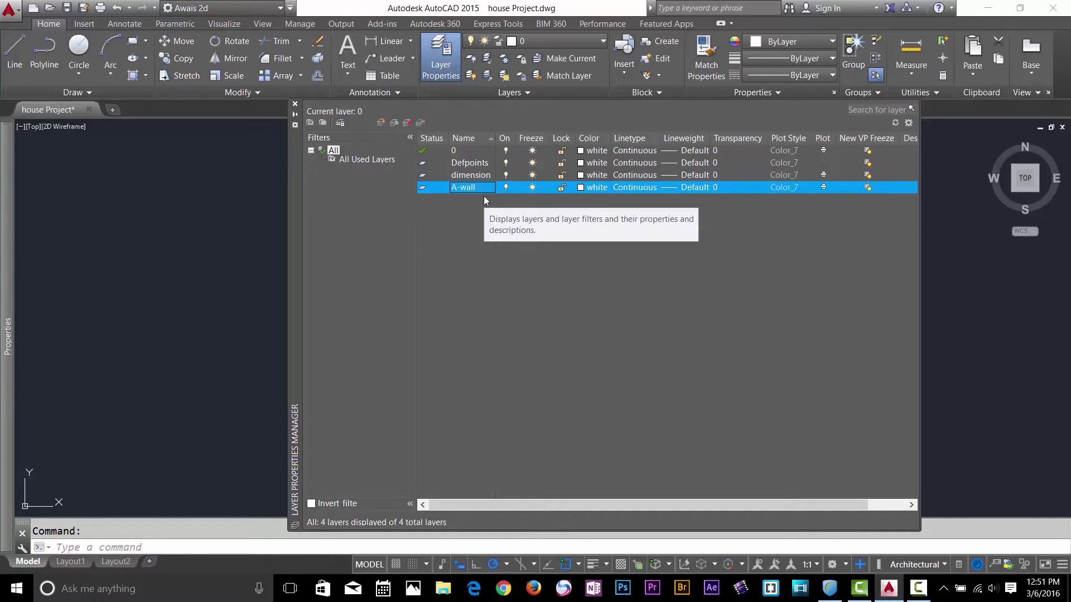
key(alt+n)
text(A-door)
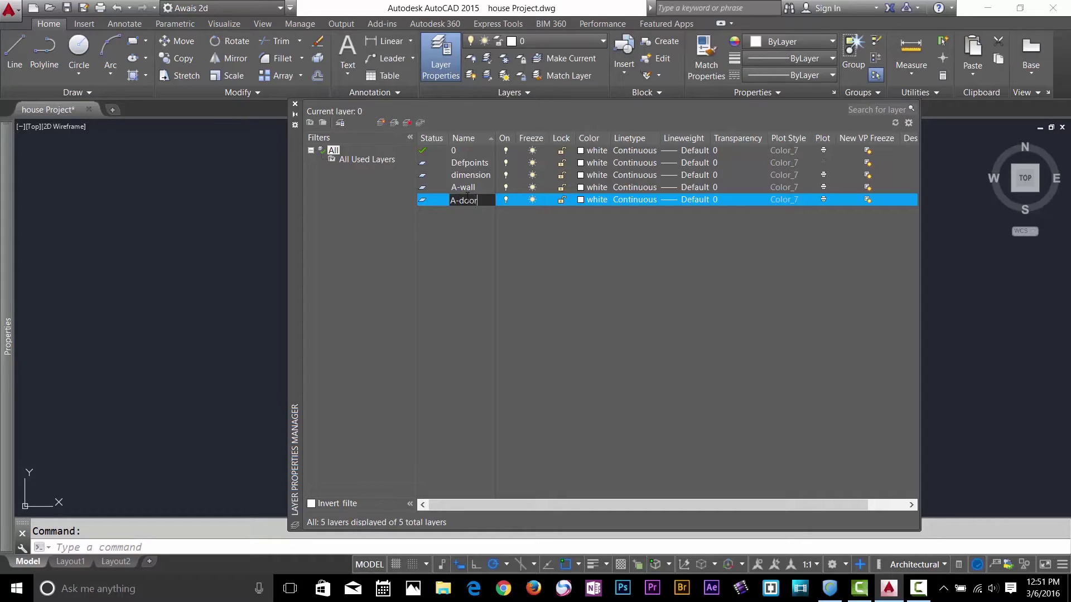
key(Return)
click(386, 126)
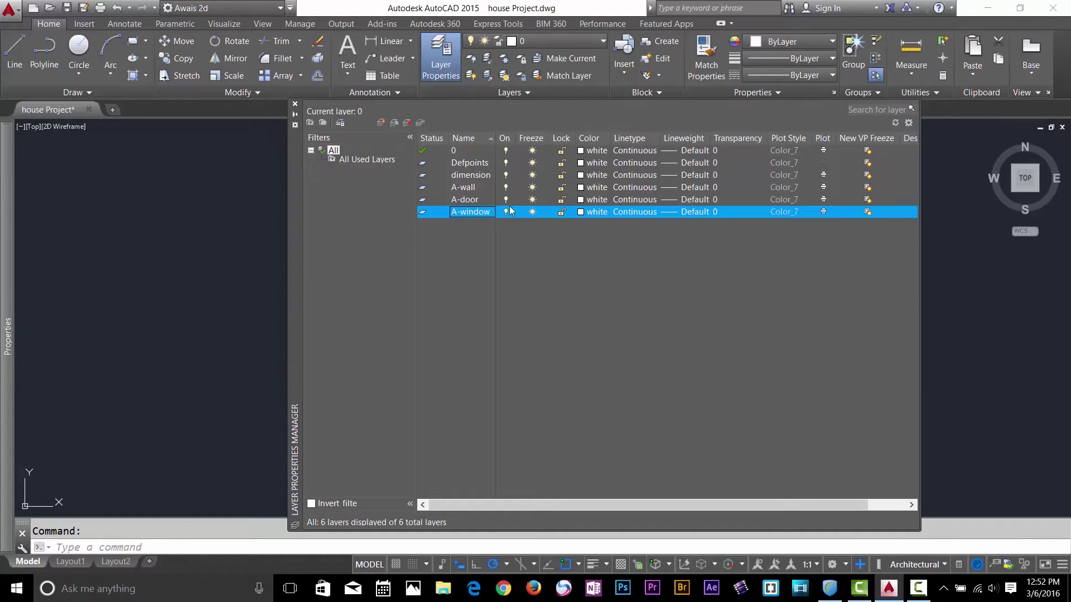
- Colour the A-wall layer red, A-door blue index 150, and A-window yellow
click(580, 190)
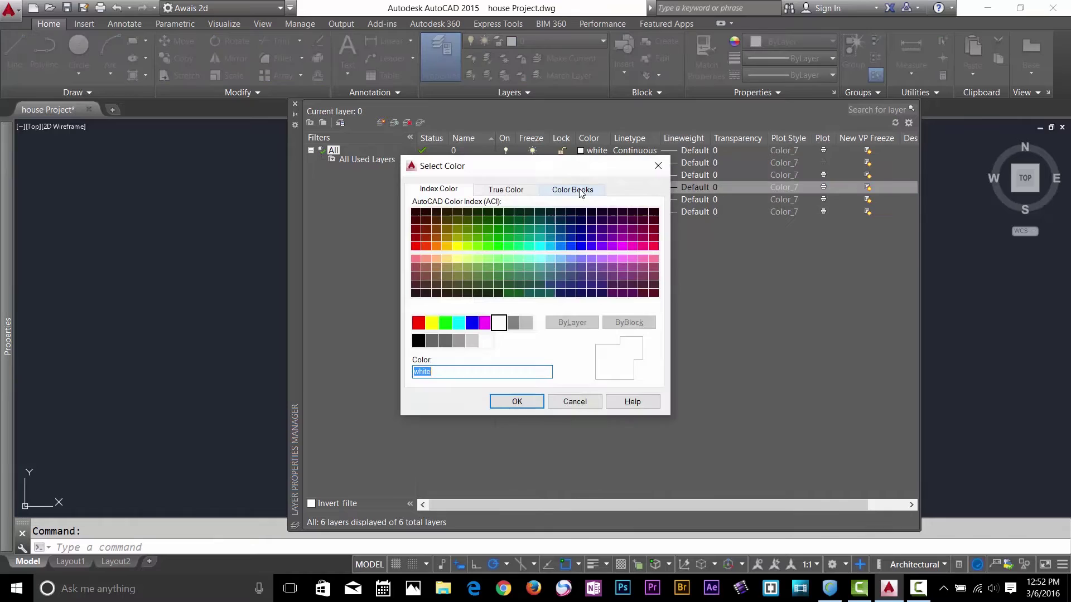
click(419, 322)
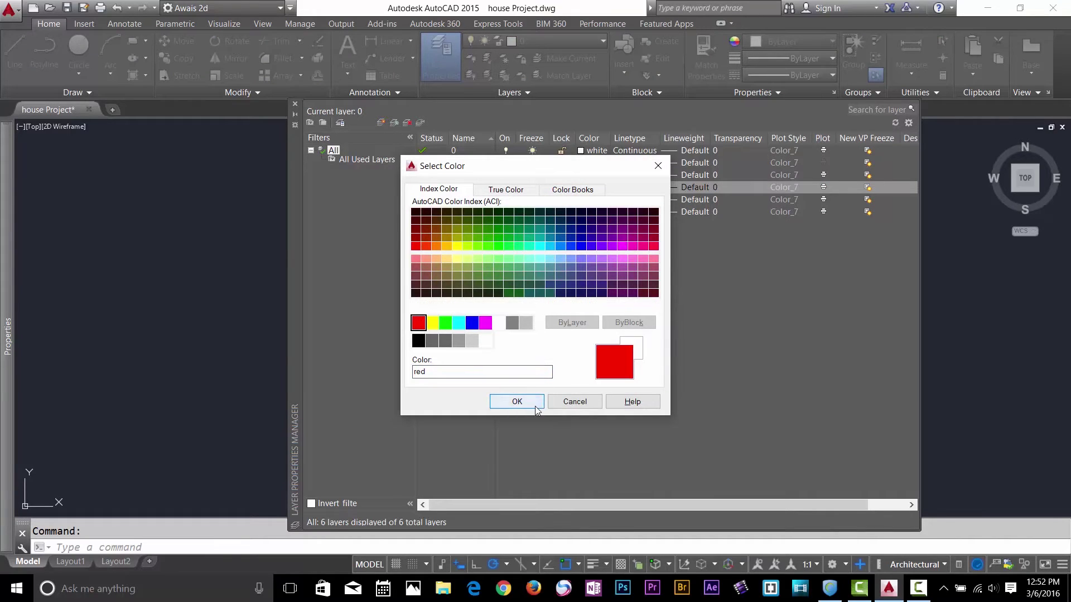
click(517, 402)
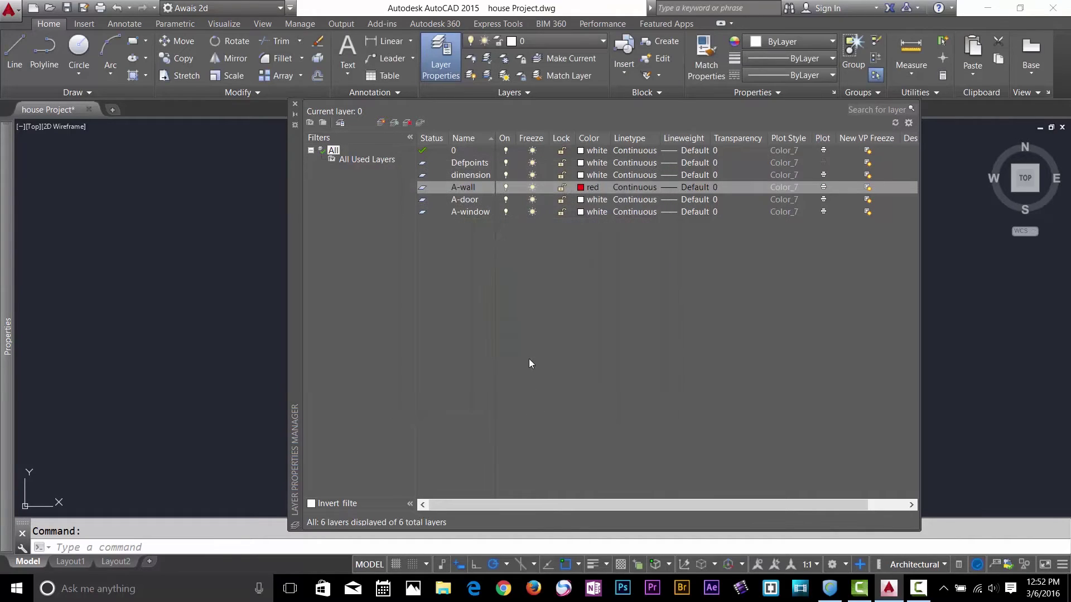
click(581, 200)
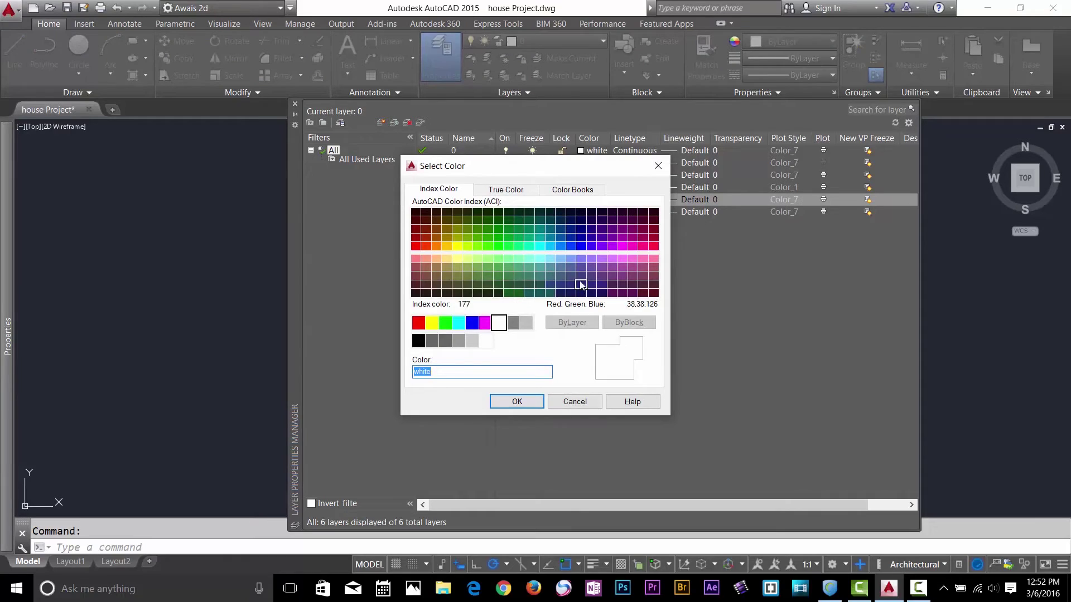
click(561, 247)
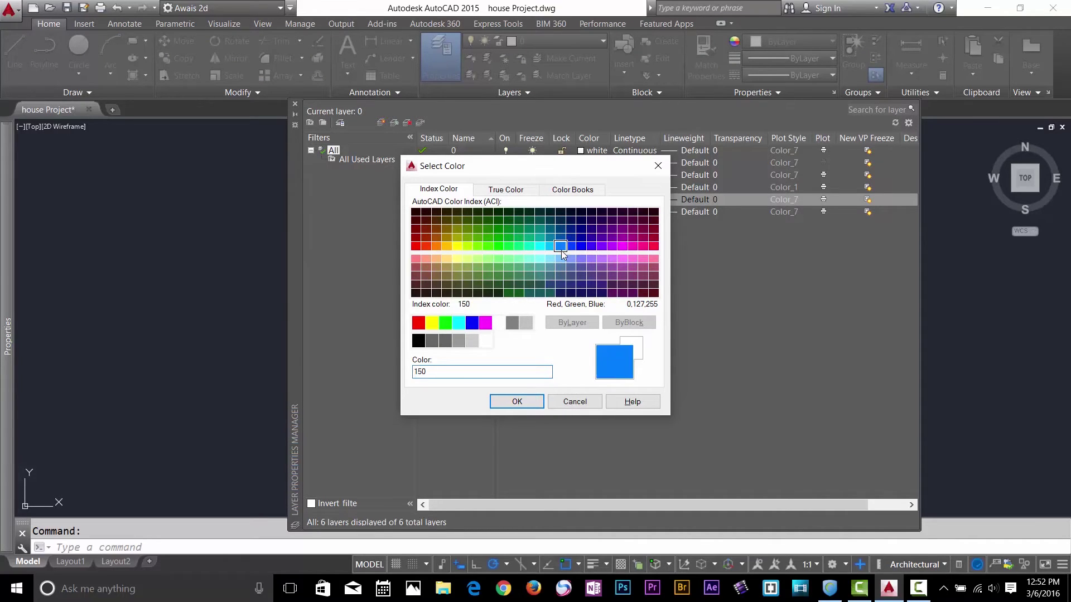
click(517, 402)
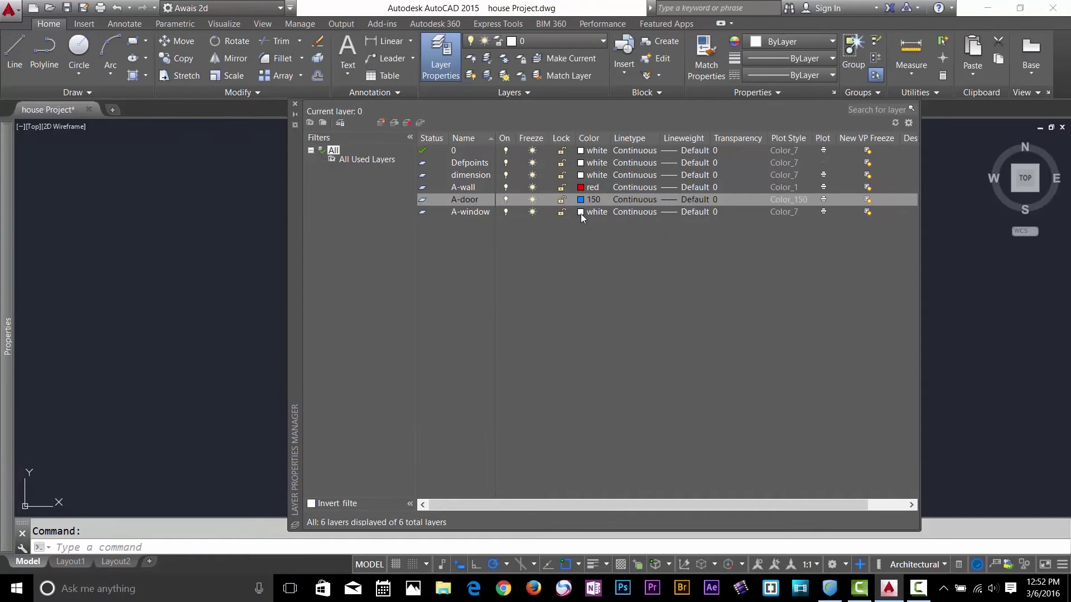
click(581, 213)
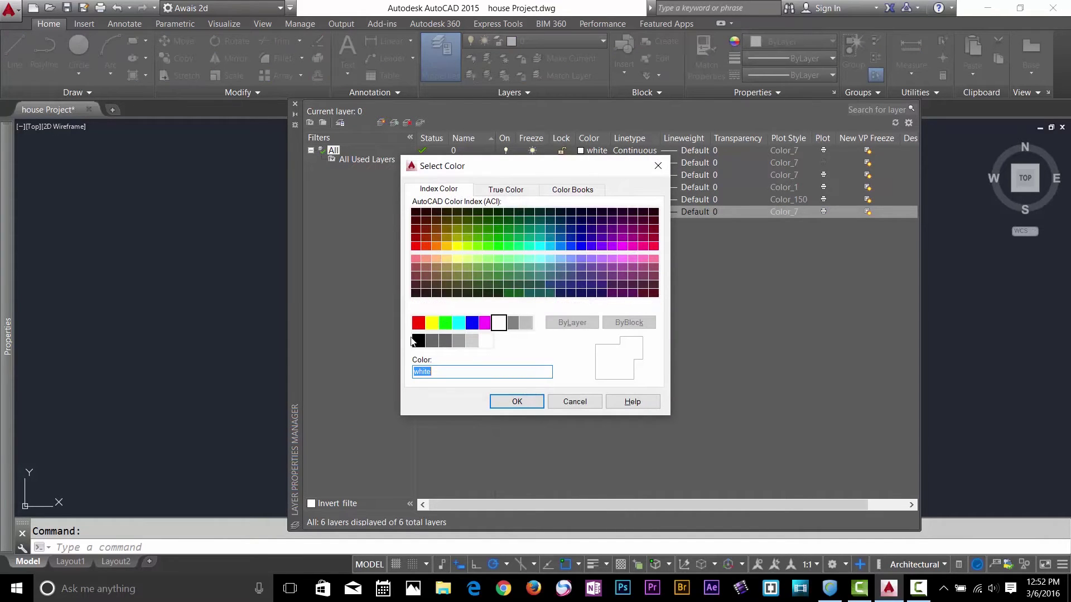
click(432, 323)
click(517, 402)
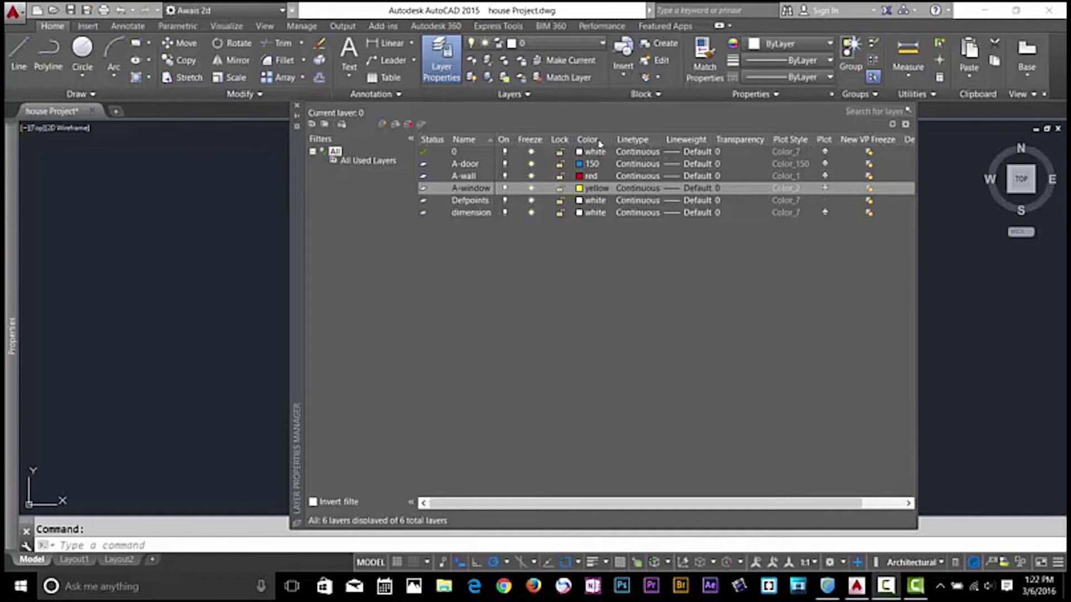
- Optimize and then maximize all layer columns, and close the Layer Properties Manager
right_click(632, 141)
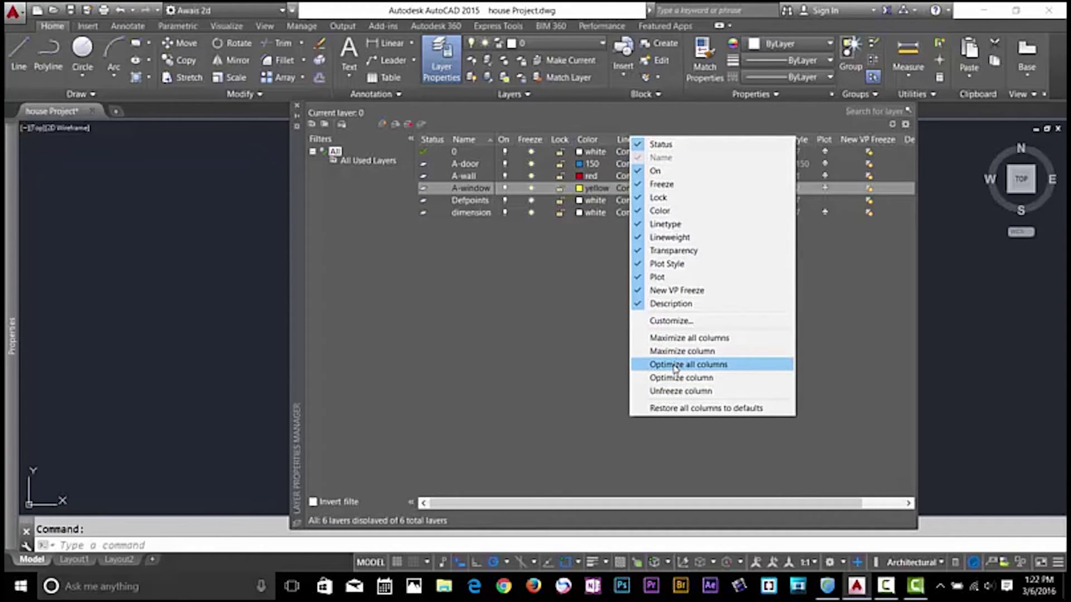
click(674, 365)
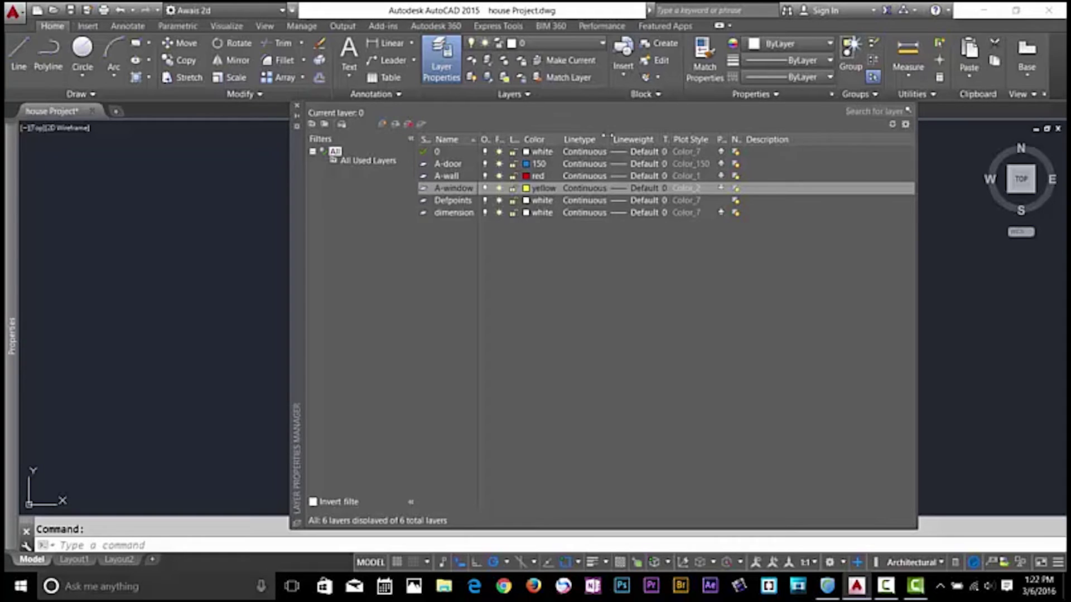
right_click(594, 136)
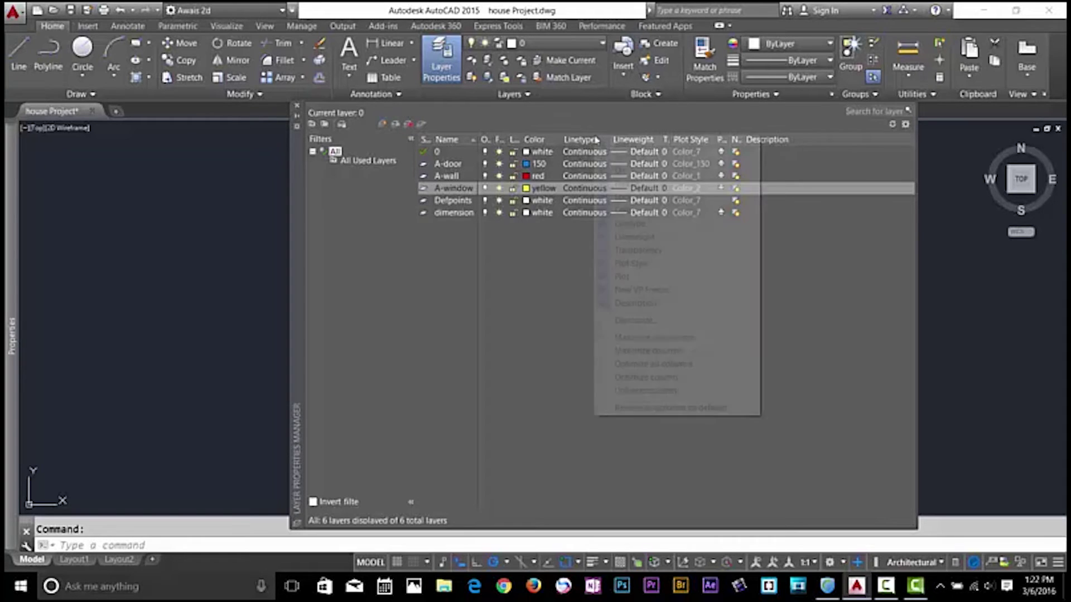
click(674, 338)
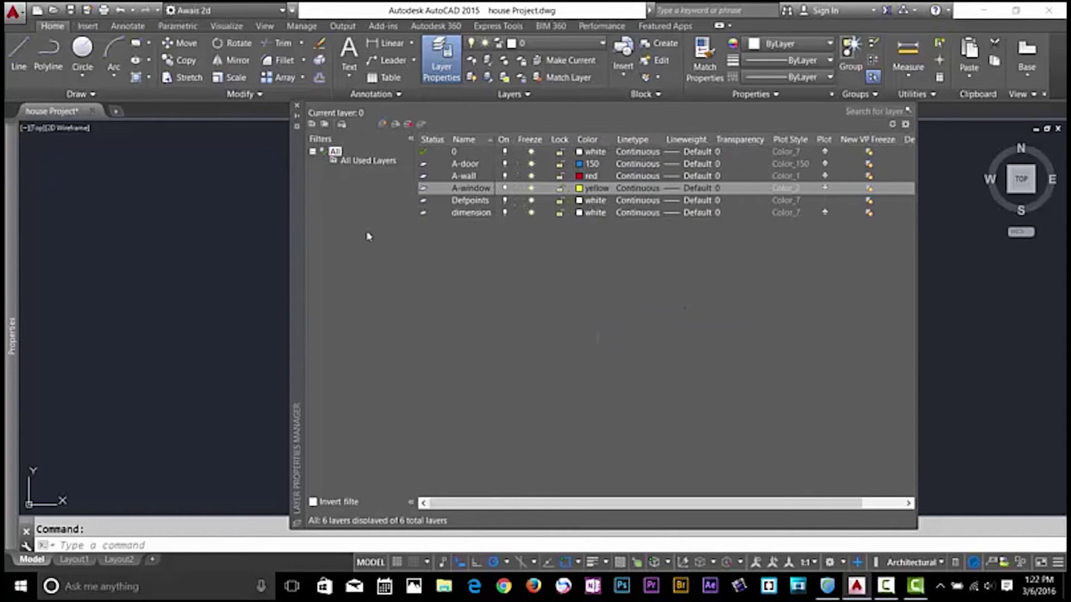
click(298, 109)
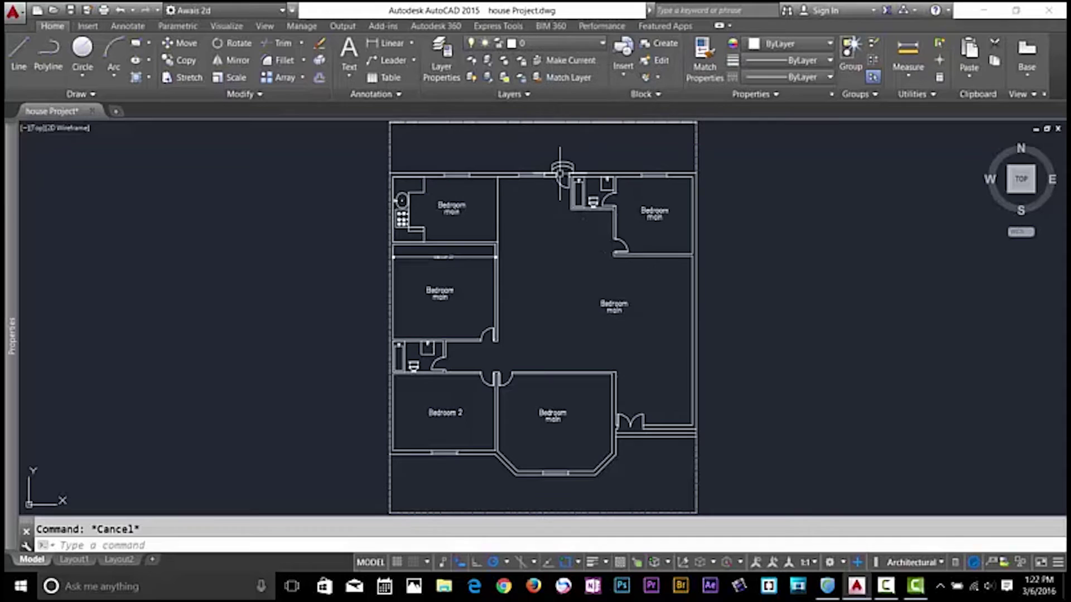
text(l)
key(Return)
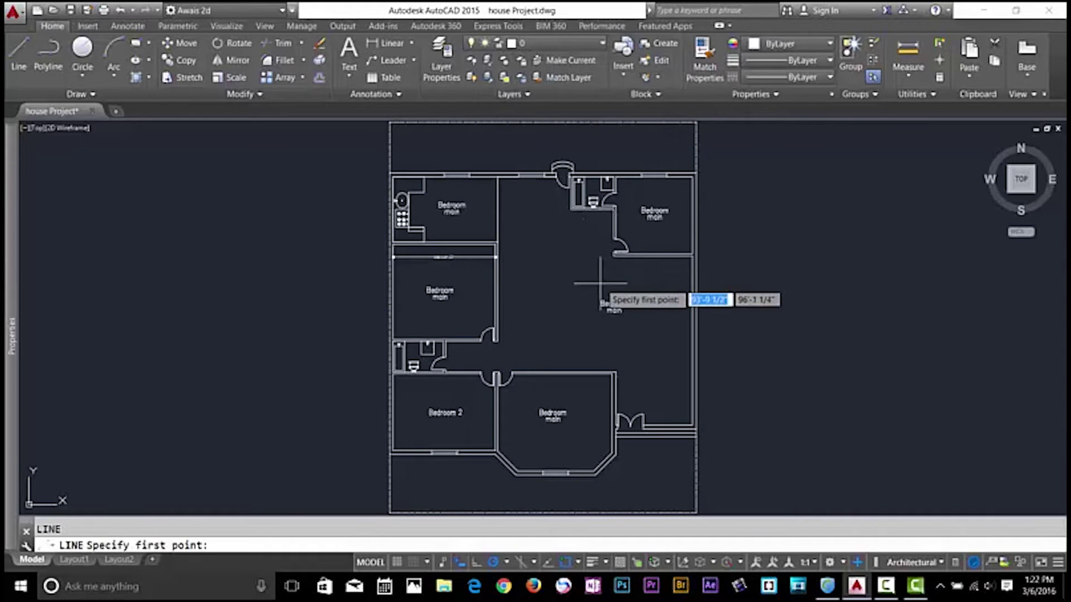
click(741, 236)
click(741, 304)
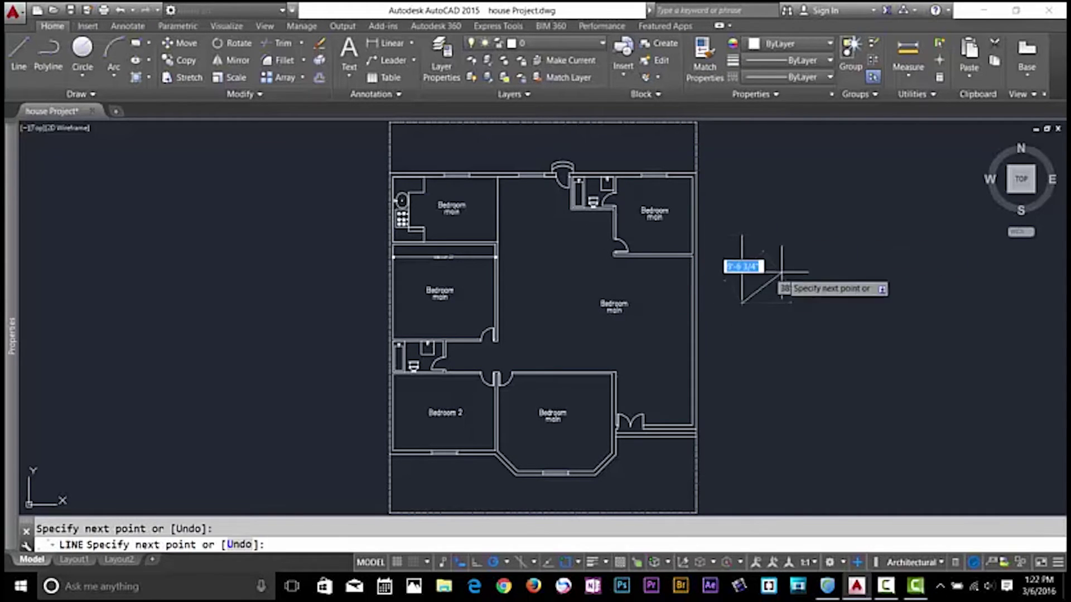
click(788, 258)
click(796, 326)
click(852, 271)
click(832, 428)
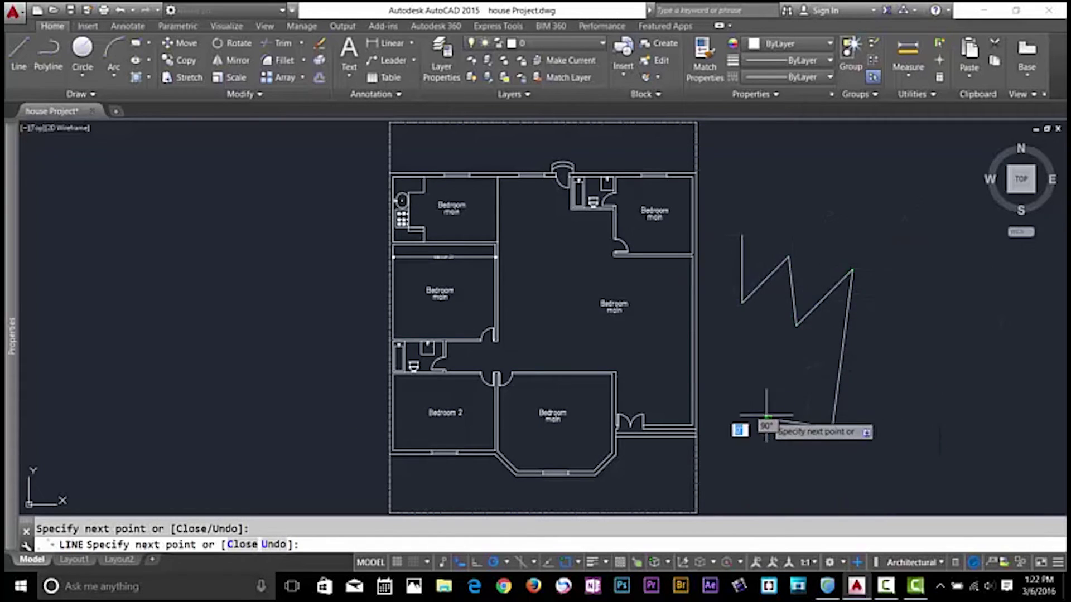
click(768, 419)
key(Return)
click(874, 205)
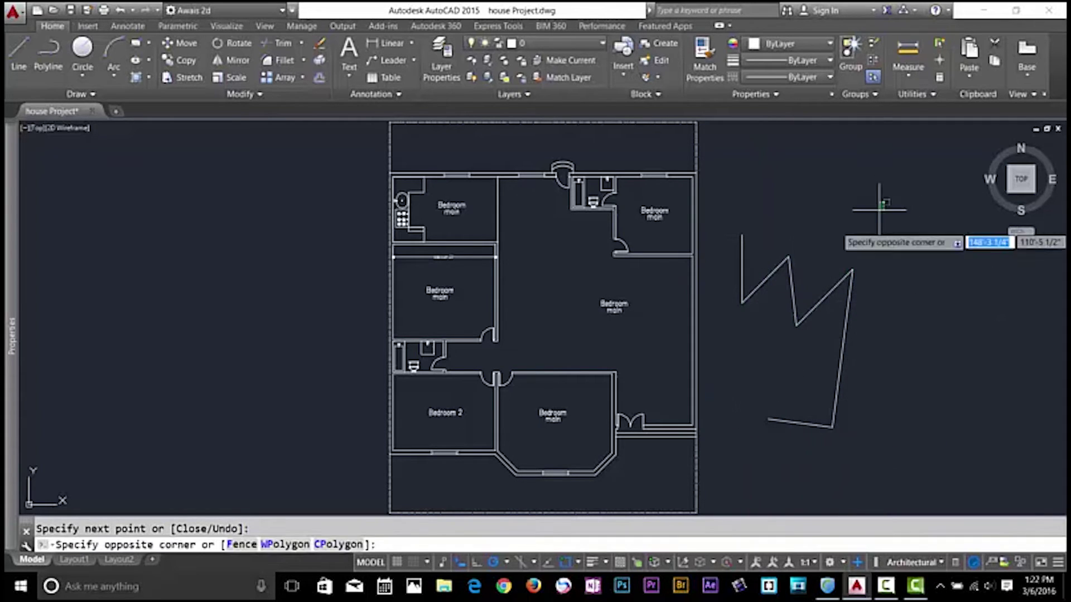
click(756, 422)
key(Delete)
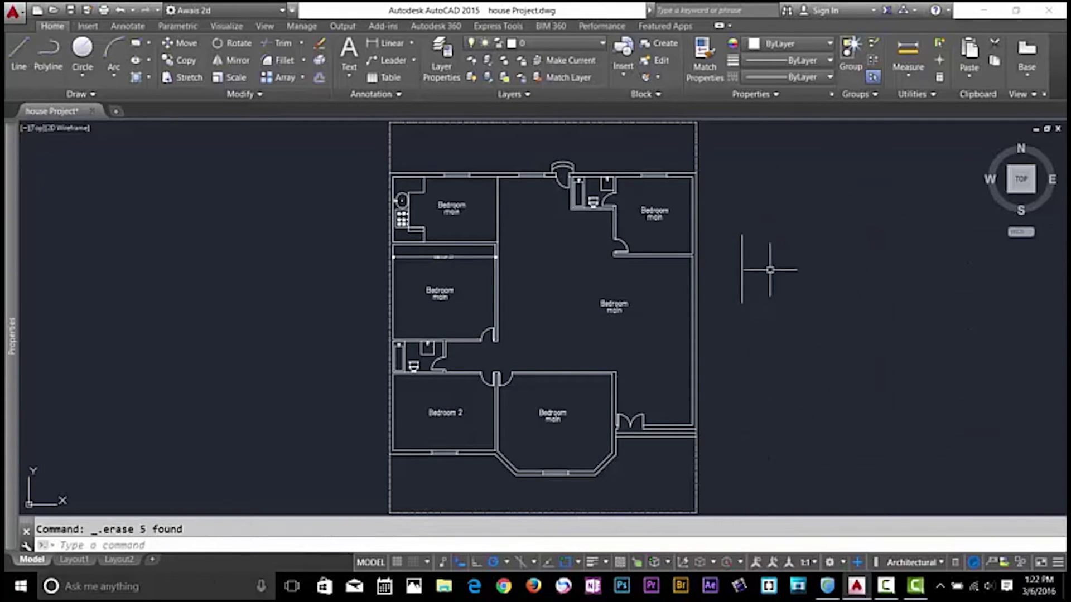
click(766, 271)
click(728, 298)
key(Delete)
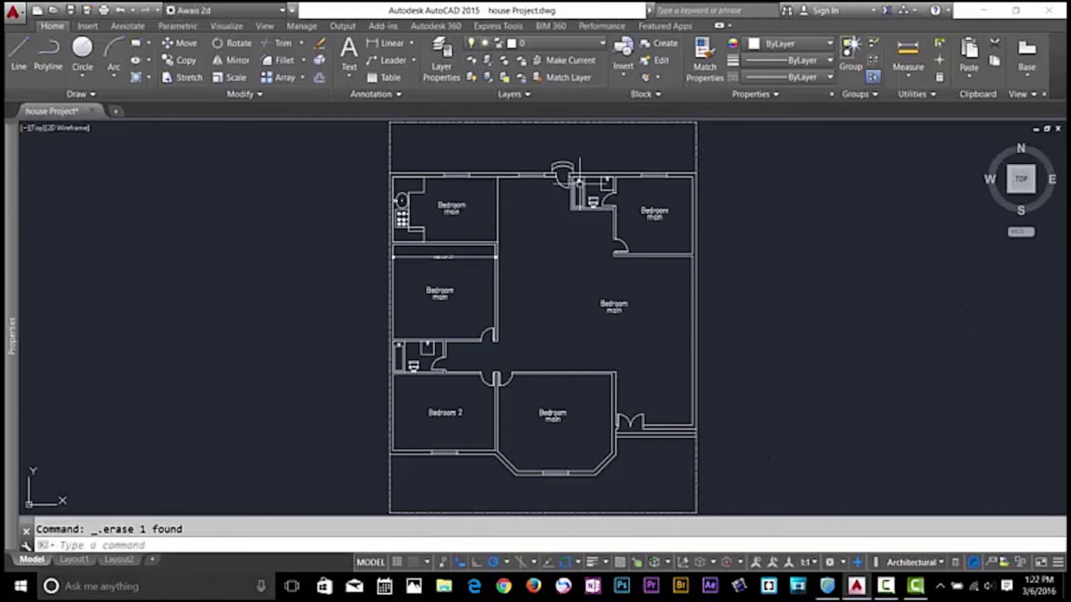
click(557, 43)
click(559, 100)
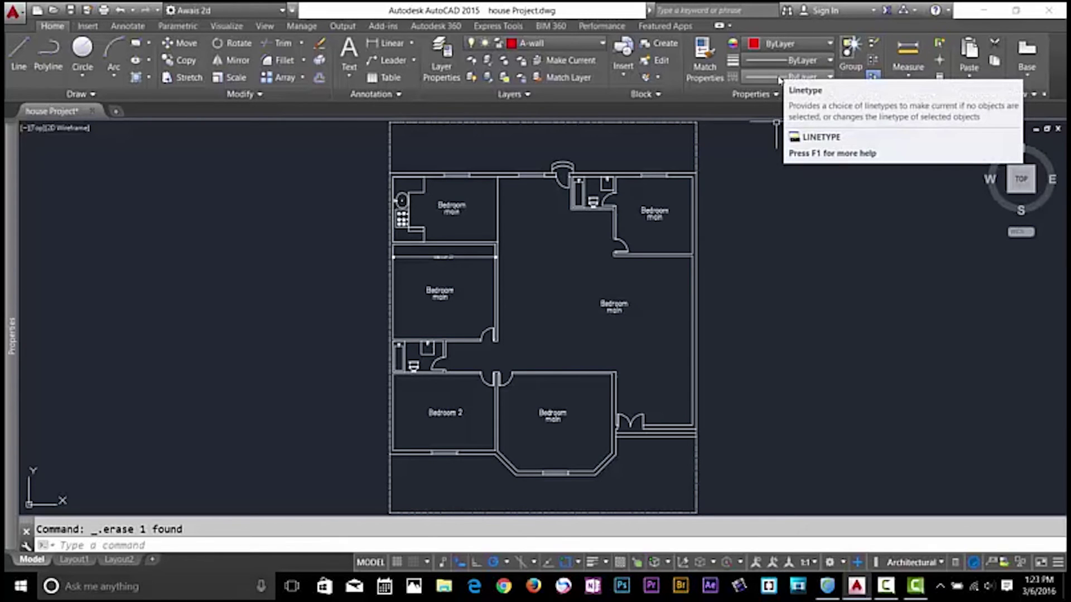
key(Escape)
key(l)
key(Return)
click(768, 258)
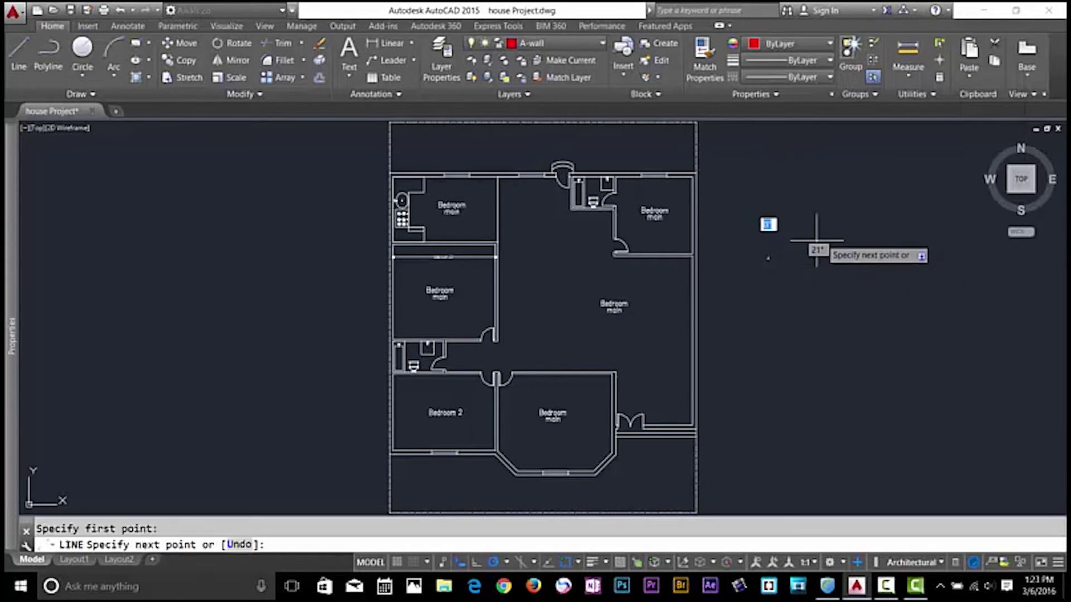
click(833, 230)
click(834, 299)
click(746, 347)
click(750, 211)
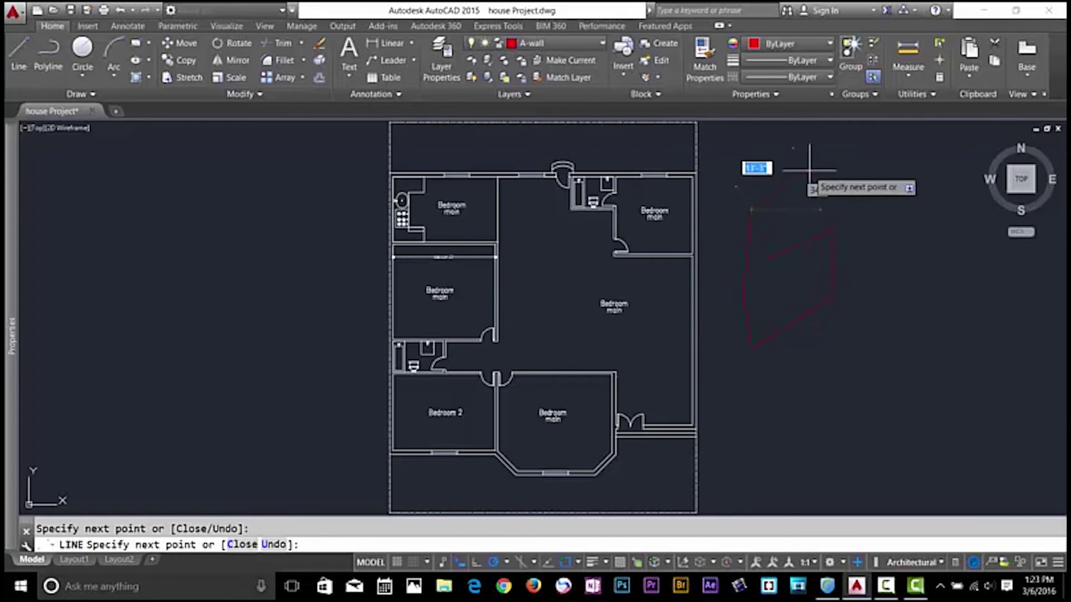
click(817, 169)
click(856, 178)
click(887, 226)
key(Return)
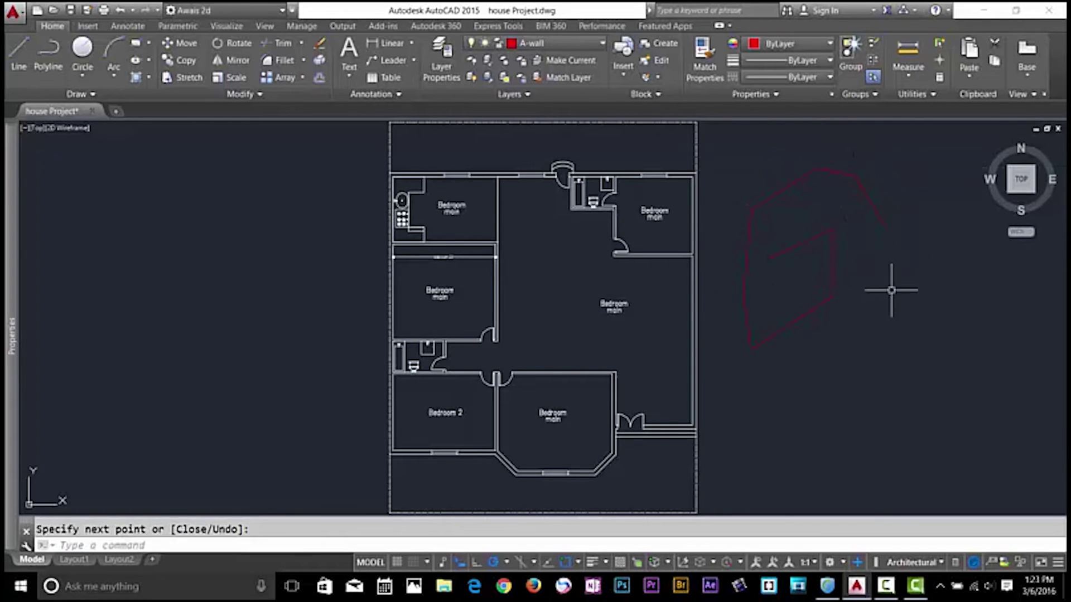
key(Escape)
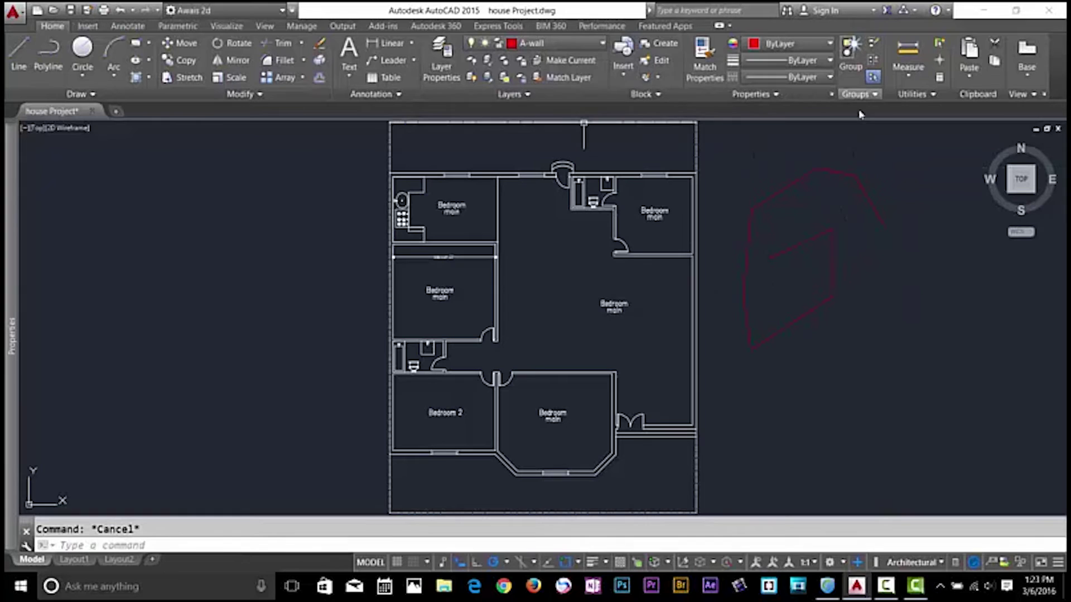
click(886, 144)
click(713, 383)
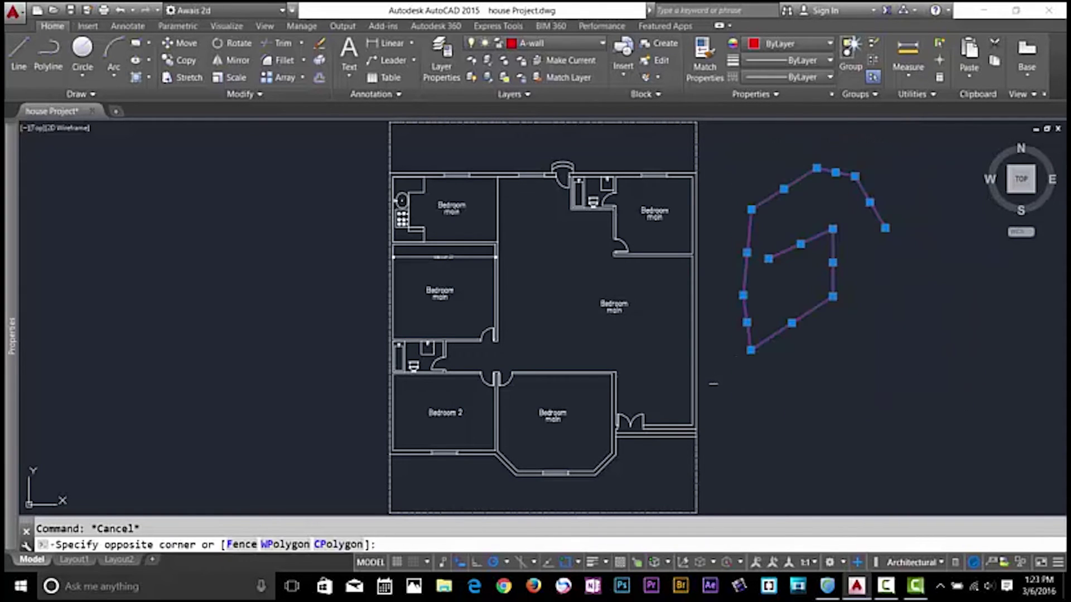
key(Delete)
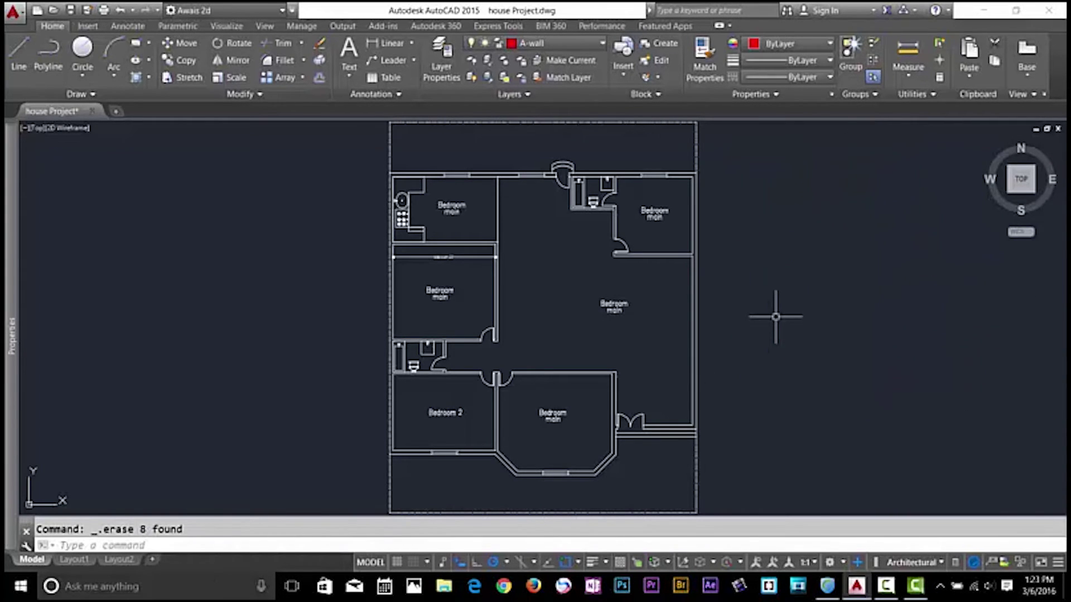
key(Escape)
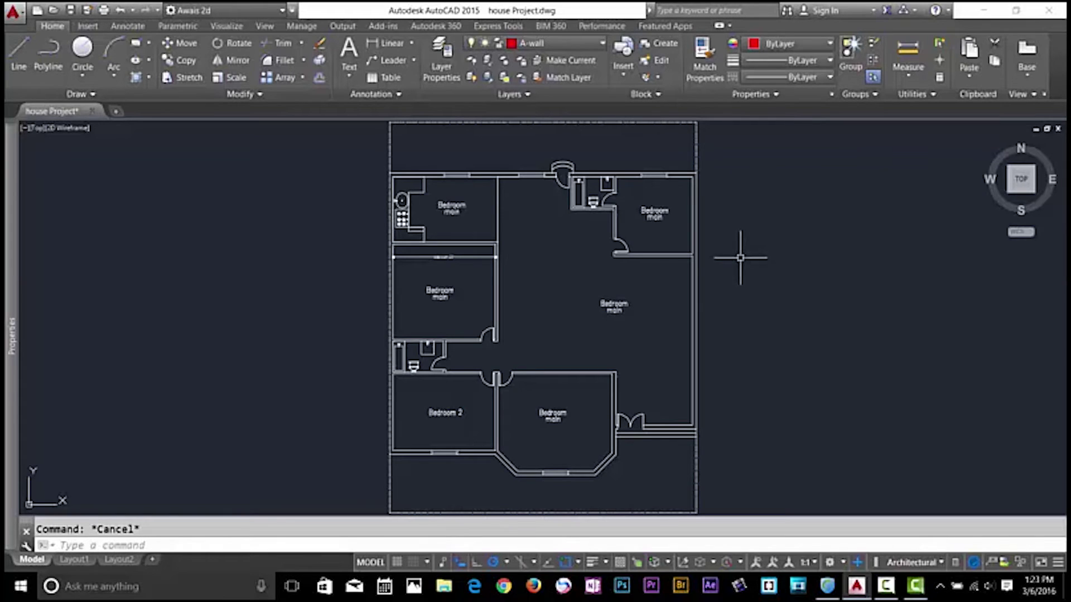
- Zoom in and draw a red test line across the large bedroom with LINE
scroll(550, 229, up, 4)
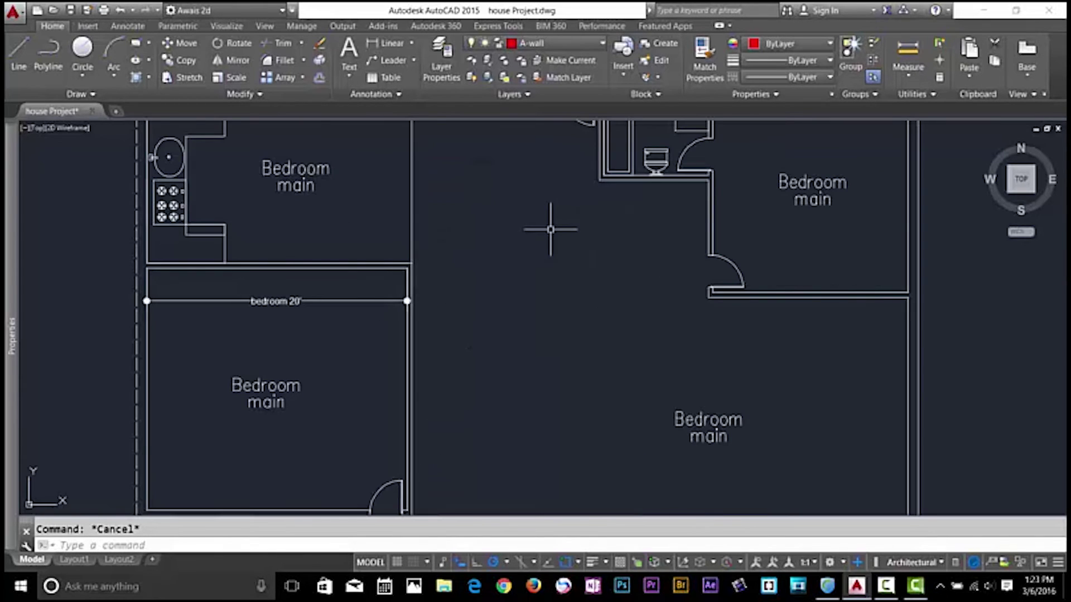
key(l)
key(Return)
click(661, 266)
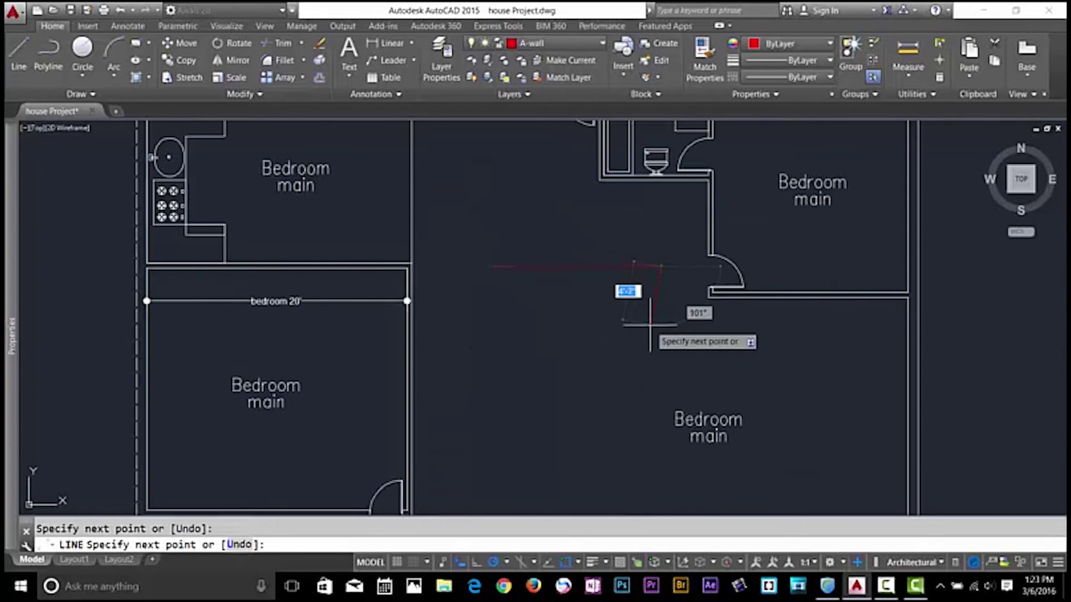
key(Return)
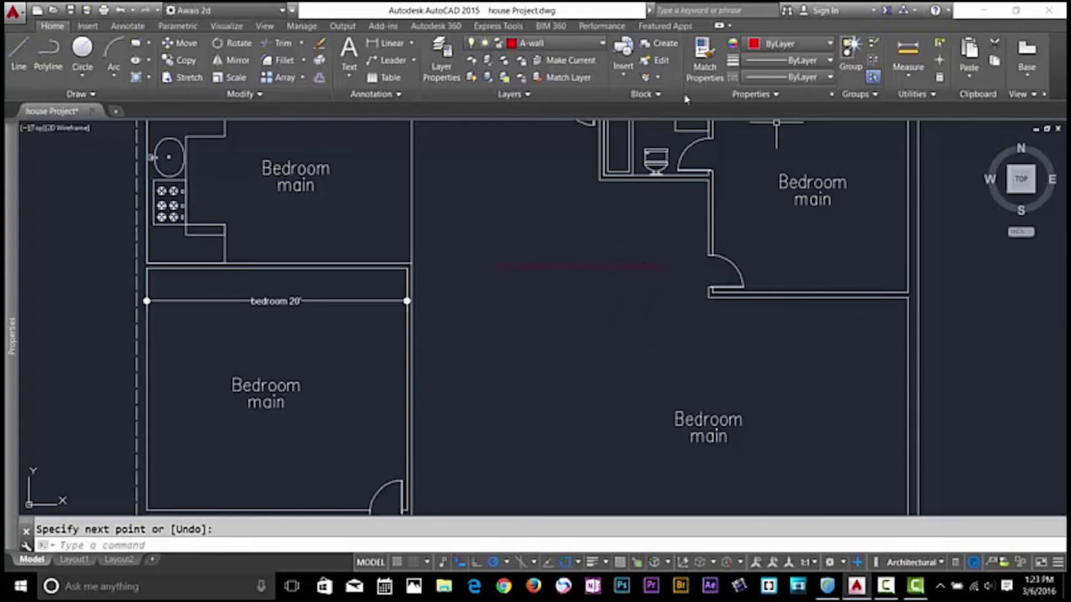
- Set the object colour to yellow and draw a second line beneath the first
click(780, 43)
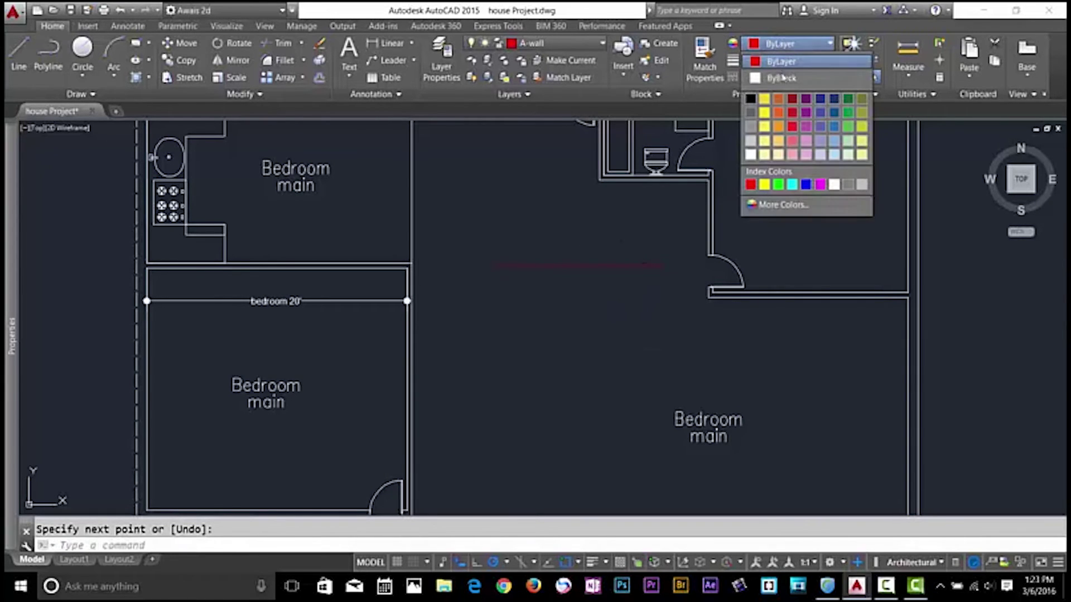
click(765, 100)
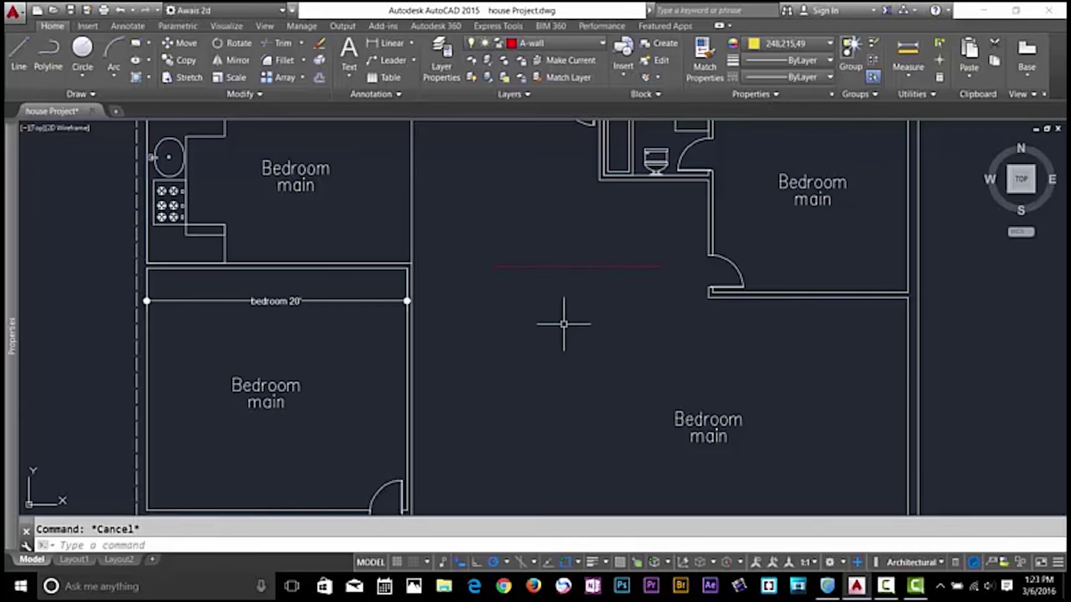
text(l)
key(Return)
click(506, 313)
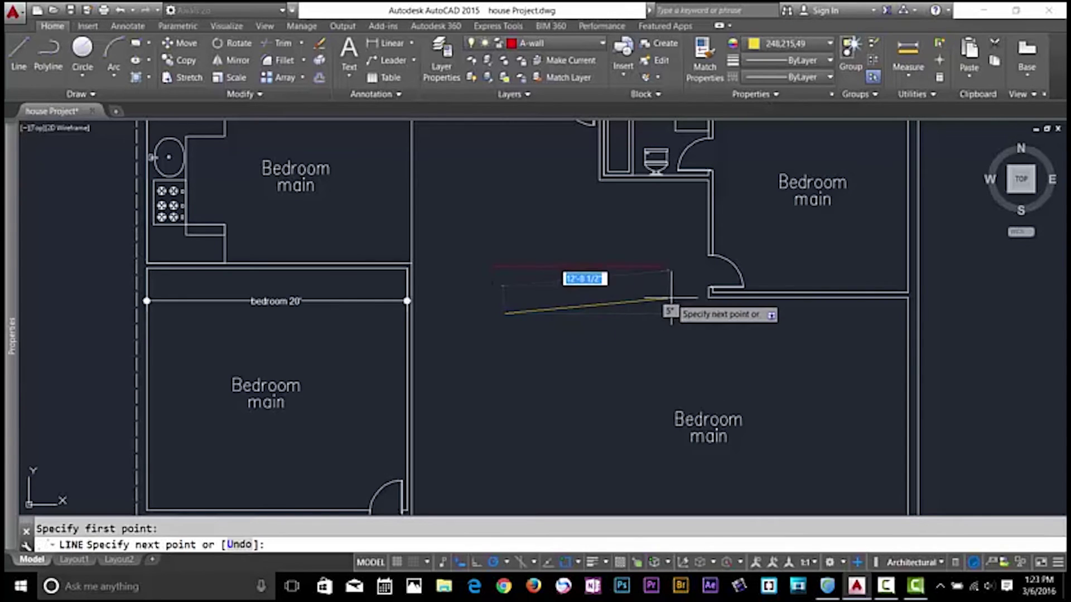
click(671, 313)
key(Escape)
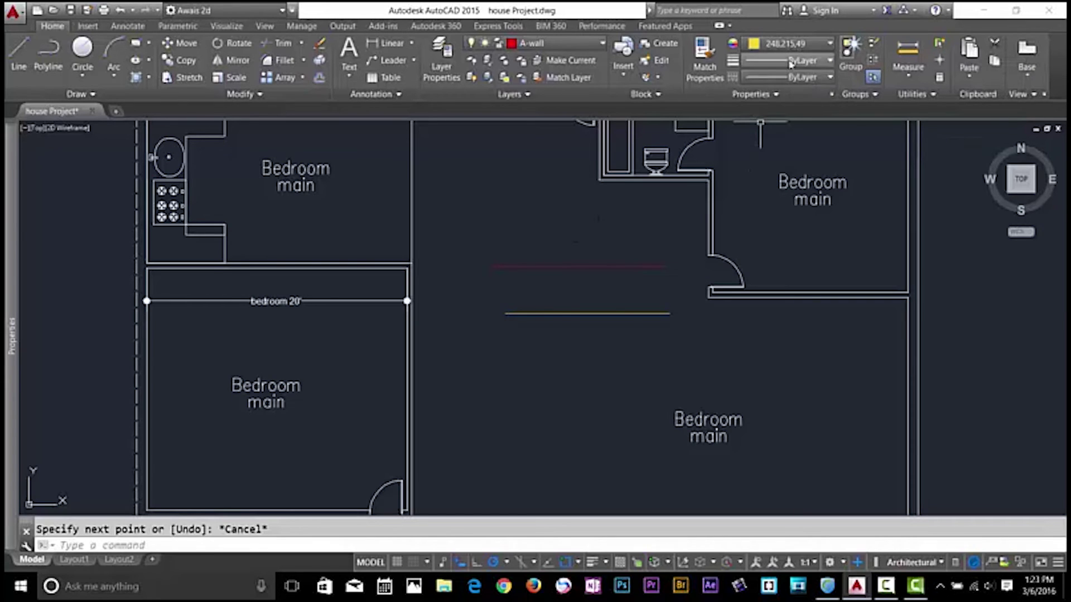
- Reset the object colour back to ByLayer
click(787, 43)
click(781, 61)
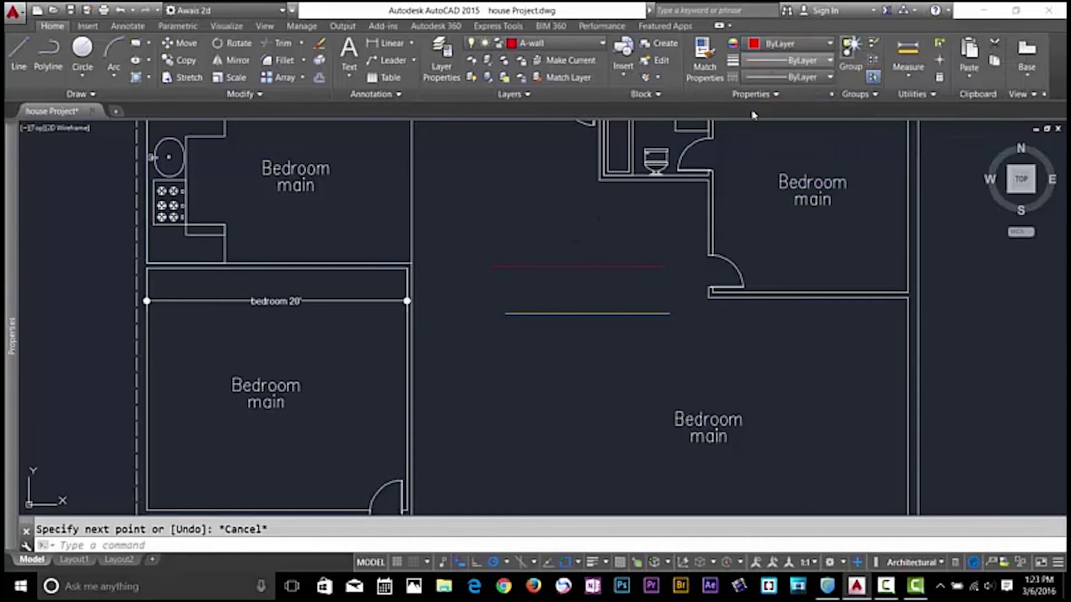
key(Escape)
click(666, 240)
- Delete the red and yellow test lines from the bedroom
click(584, 314)
key(Delete)
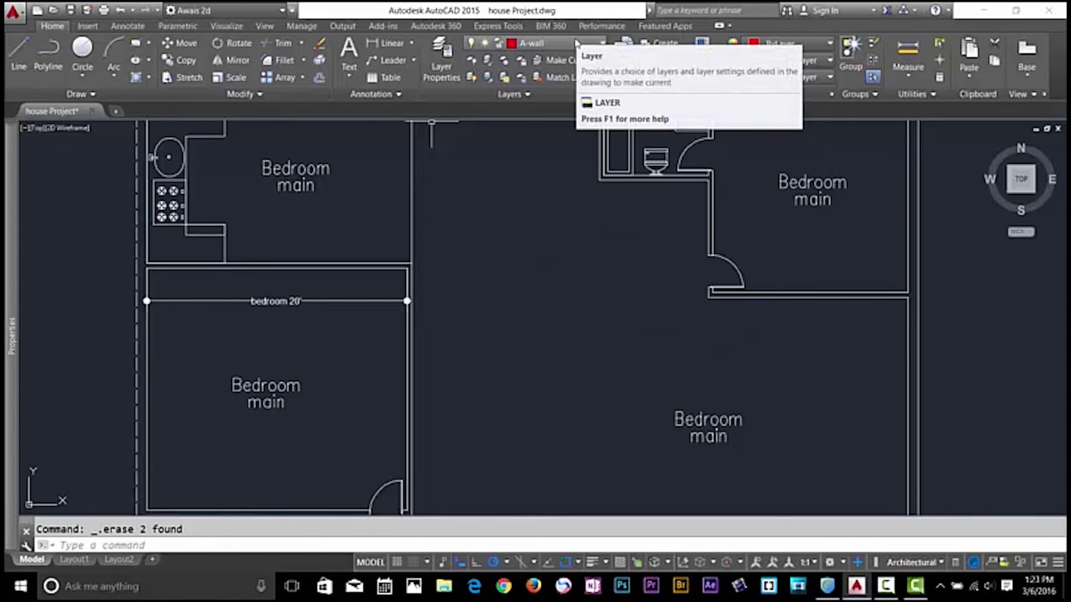
click(576, 42)
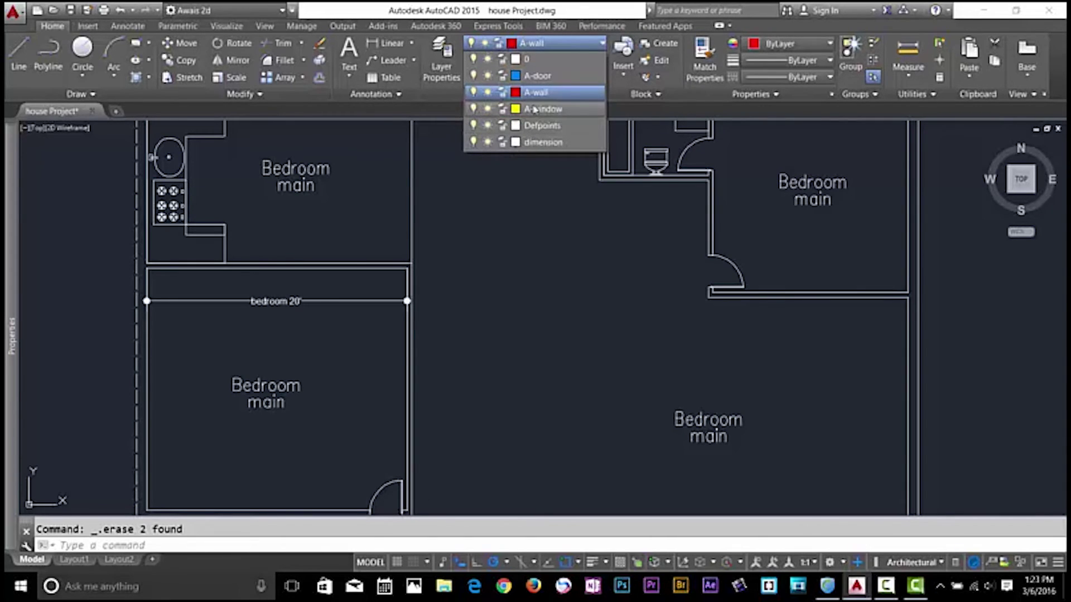
key(Escape)
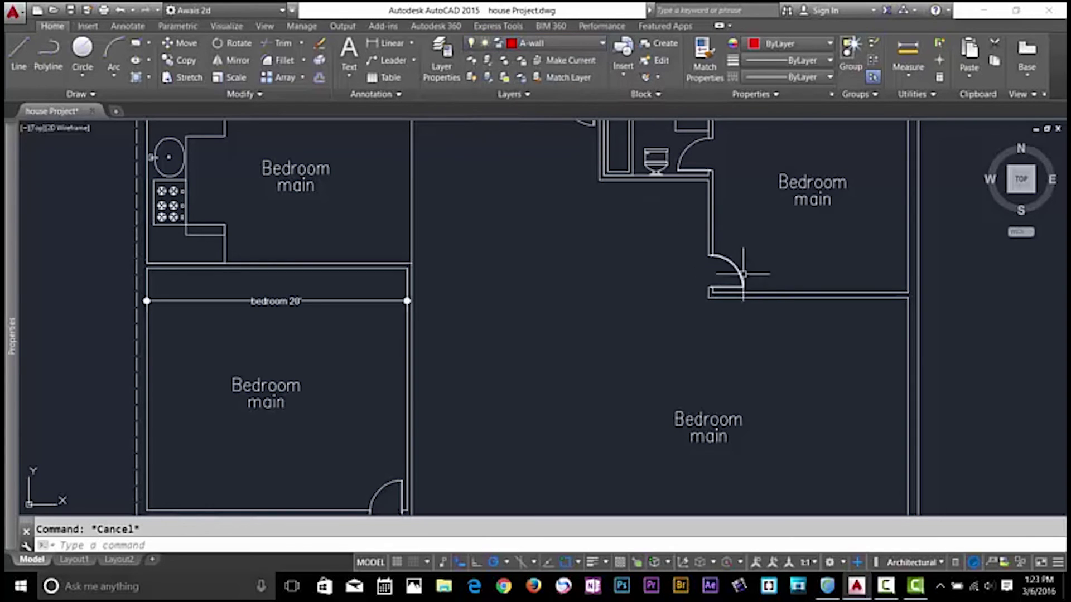
- Move the upper-right bedroom's door arc onto the A-door layer
click(731, 263)
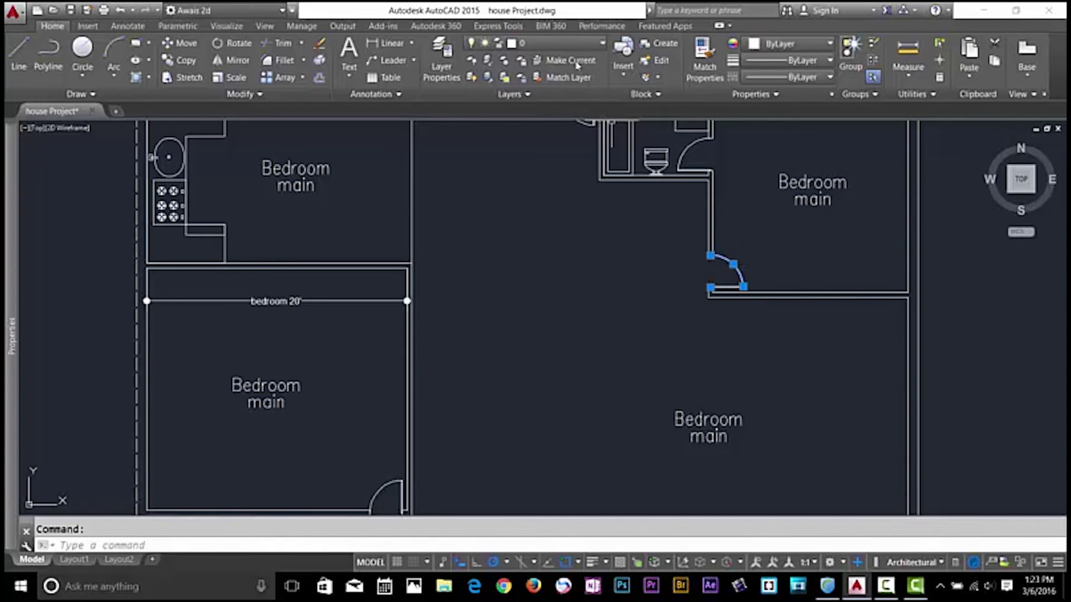
click(574, 43)
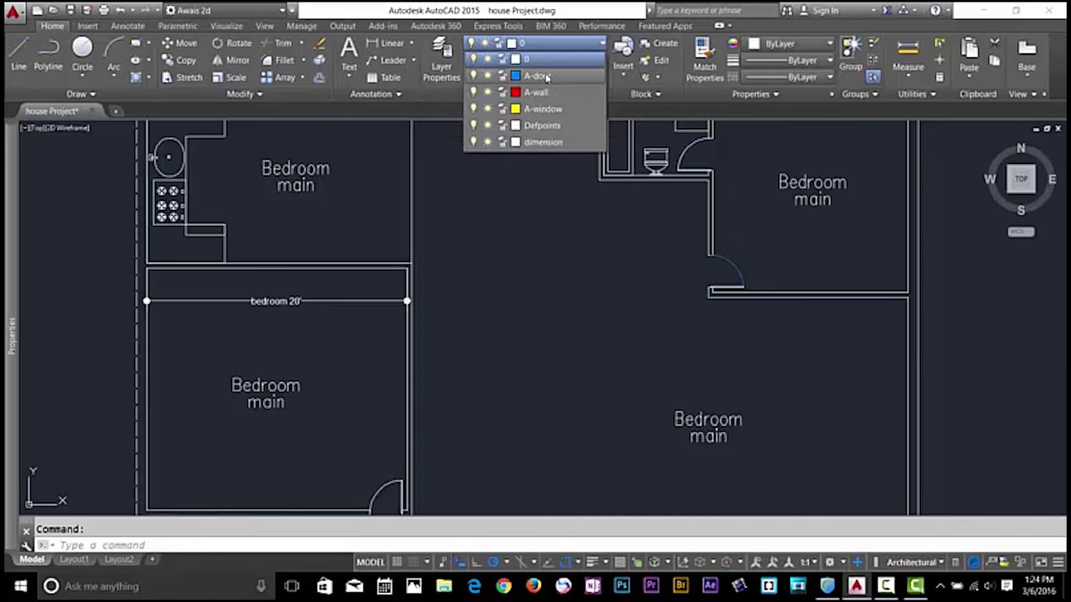
click(557, 74)
key(Escape)
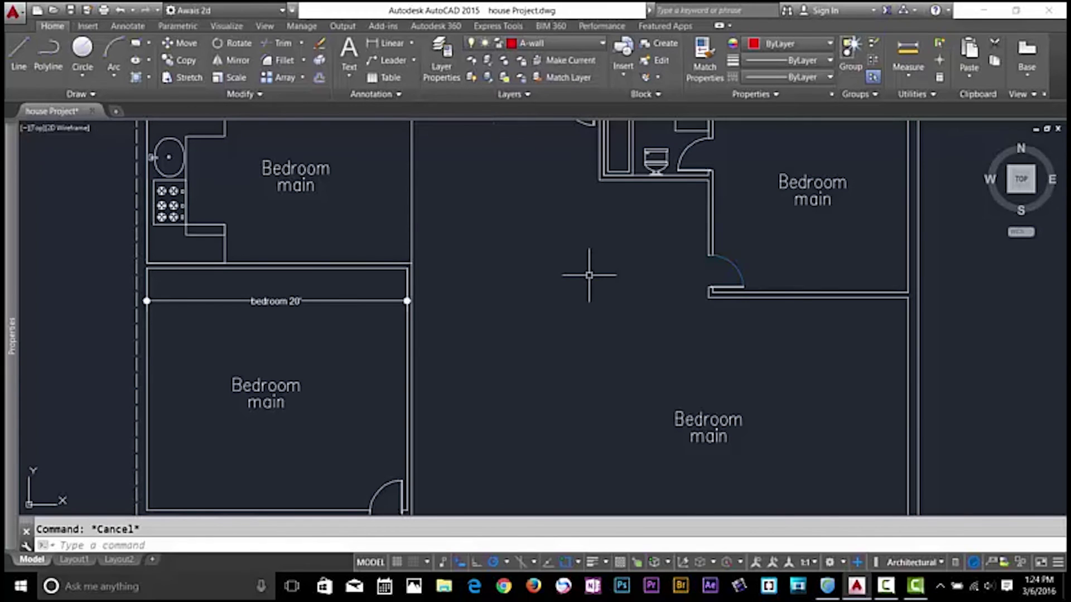
click(580, 43)
- Make A-door the current layer and zoom in on the blue door arc
click(551, 80)
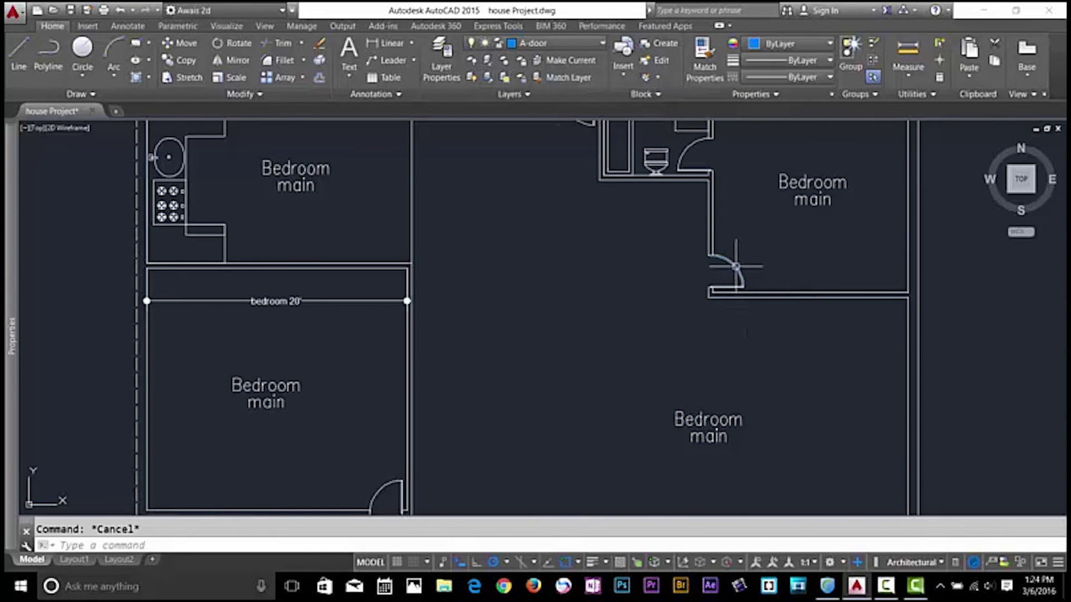
scroll(740, 266, up, 2)
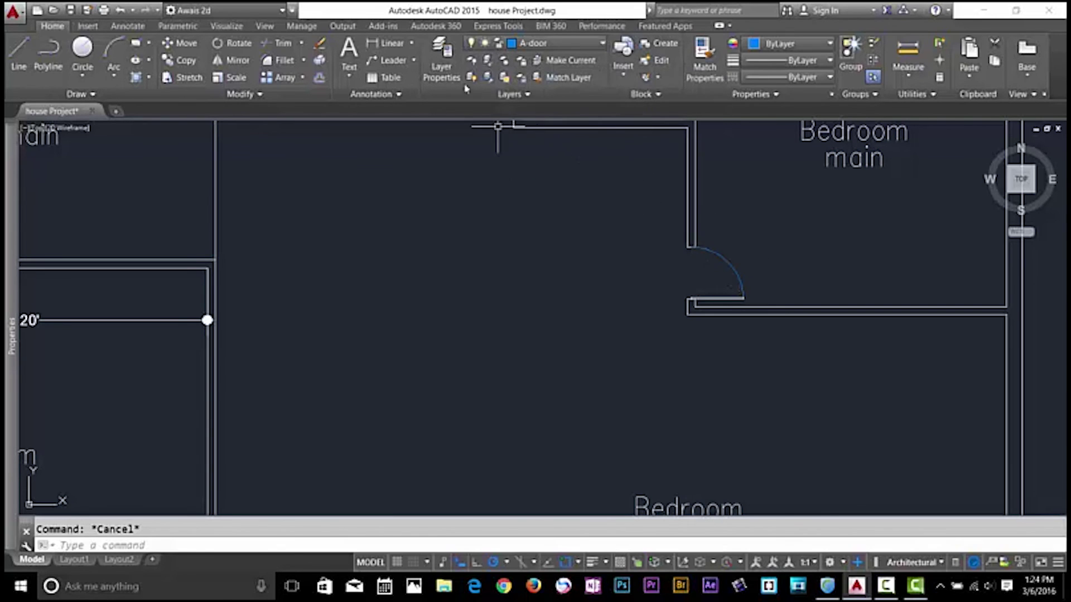
- Isolate the A-door layer by picking the upper-right bedroom door
click(487, 60)
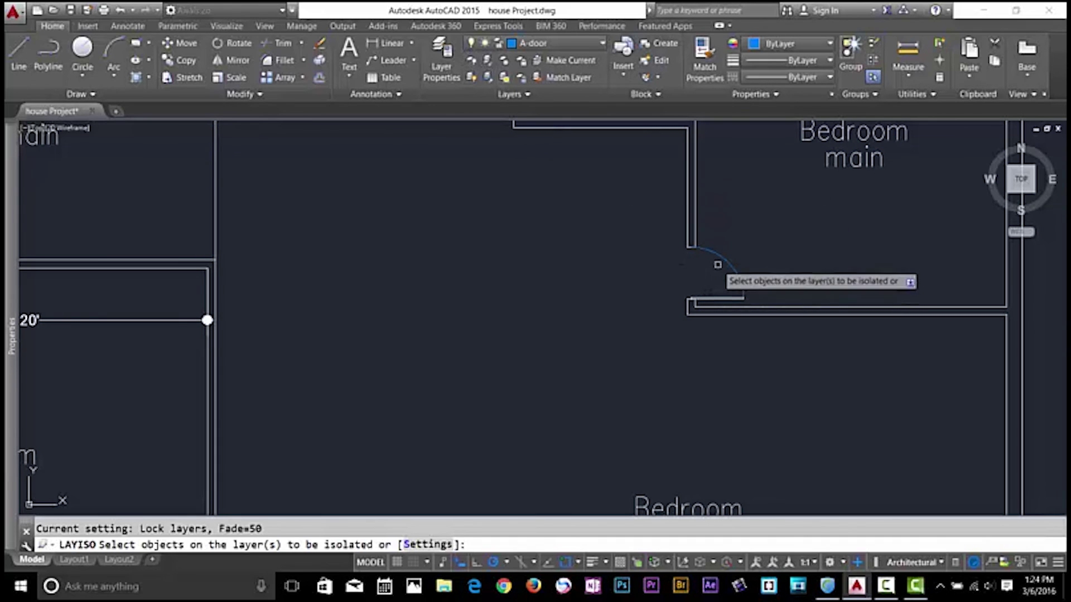
click(716, 301)
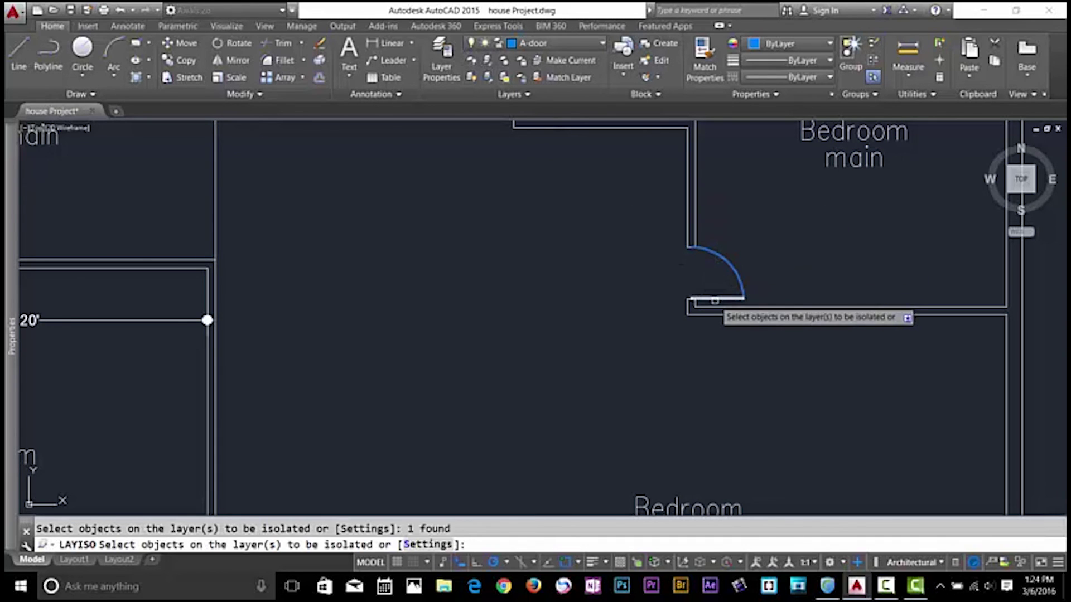
key(Return)
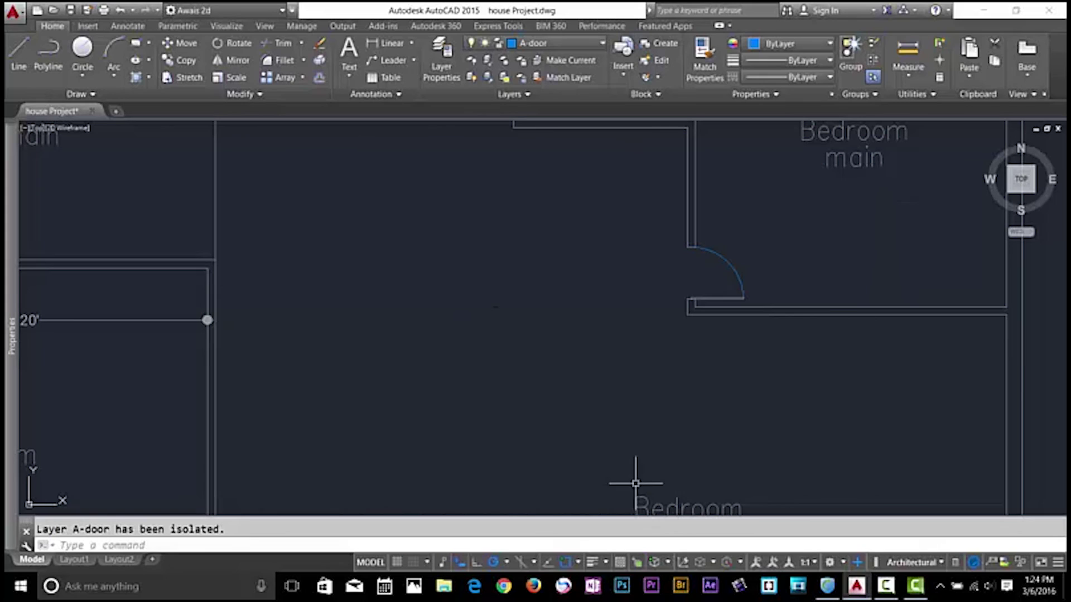
- Verify the locked walls below the door can't be deleted, then unisolate and zoom out
click(975, 259)
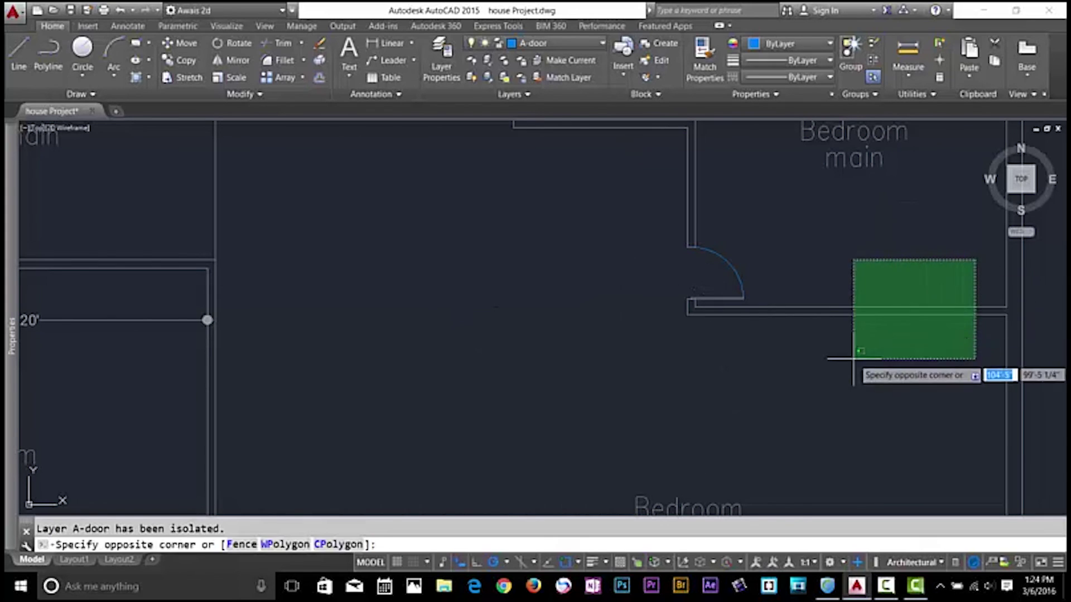
click(831, 363)
key(Delete)
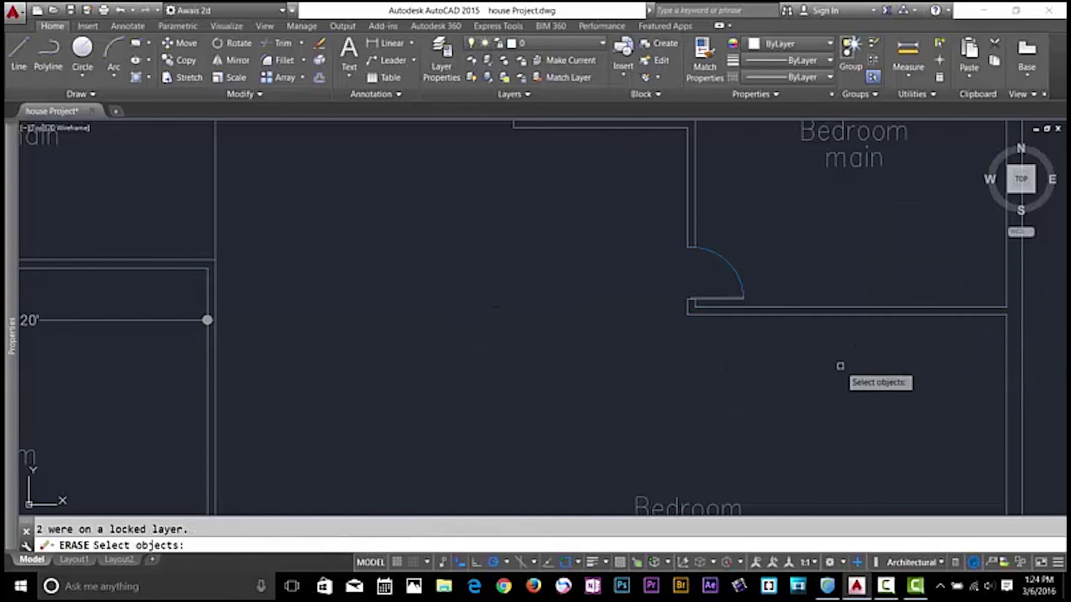
key(Escape)
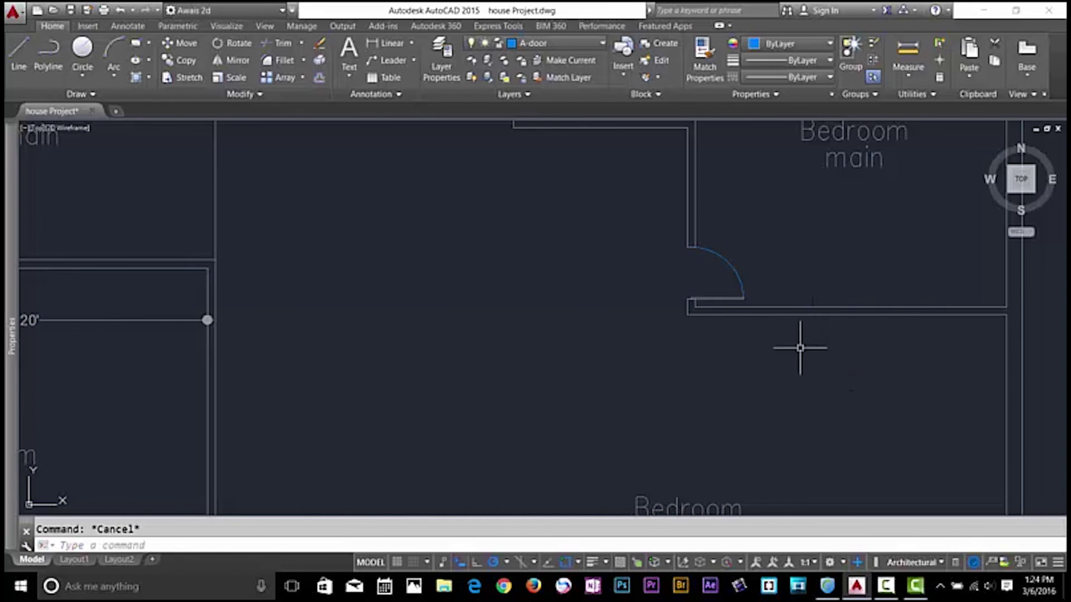
click(488, 78)
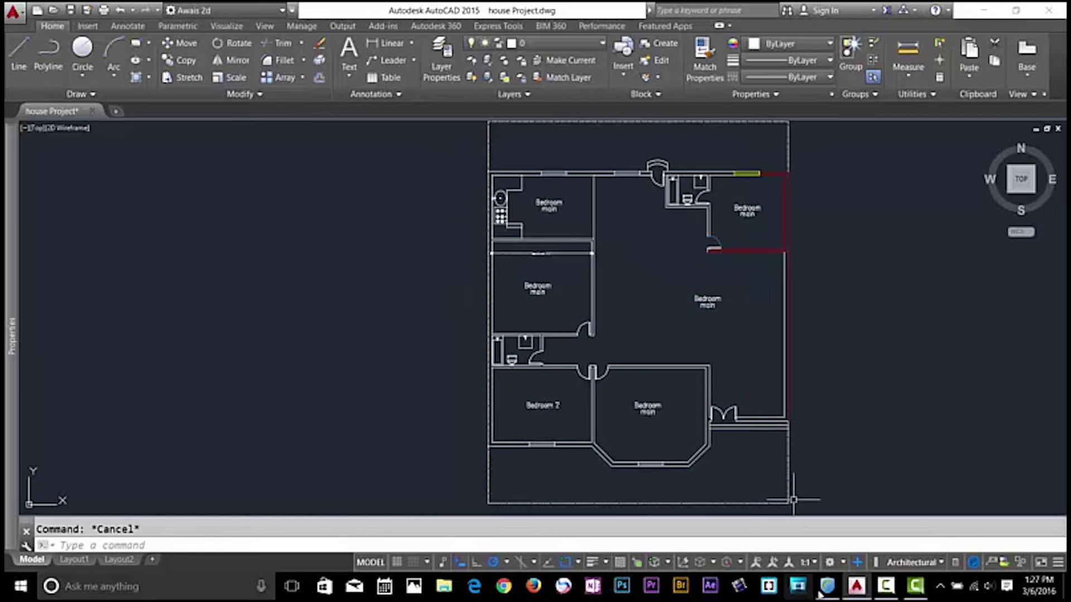
click(887, 587)
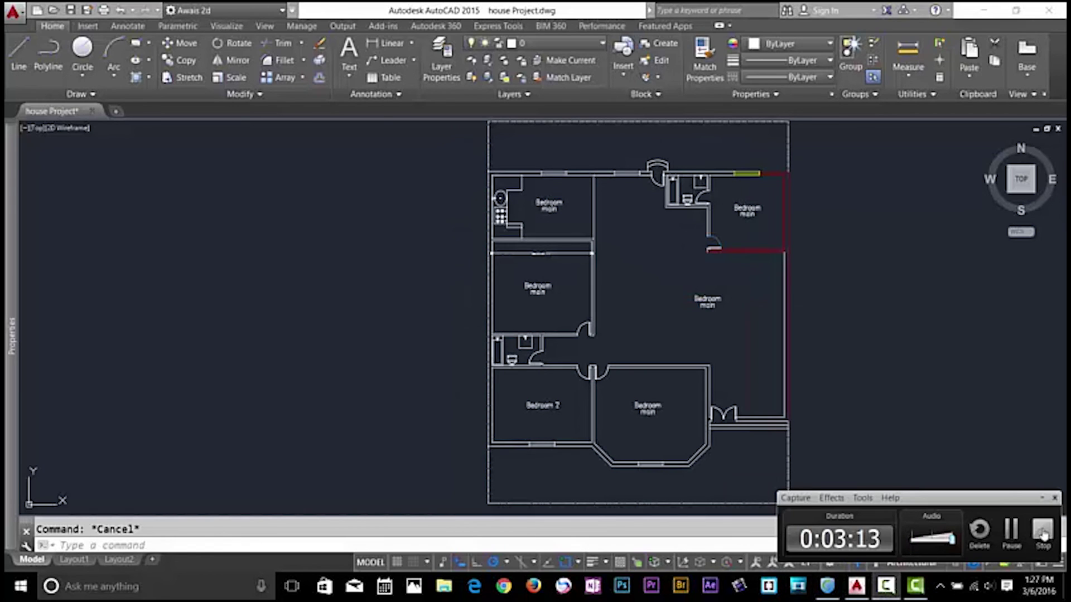